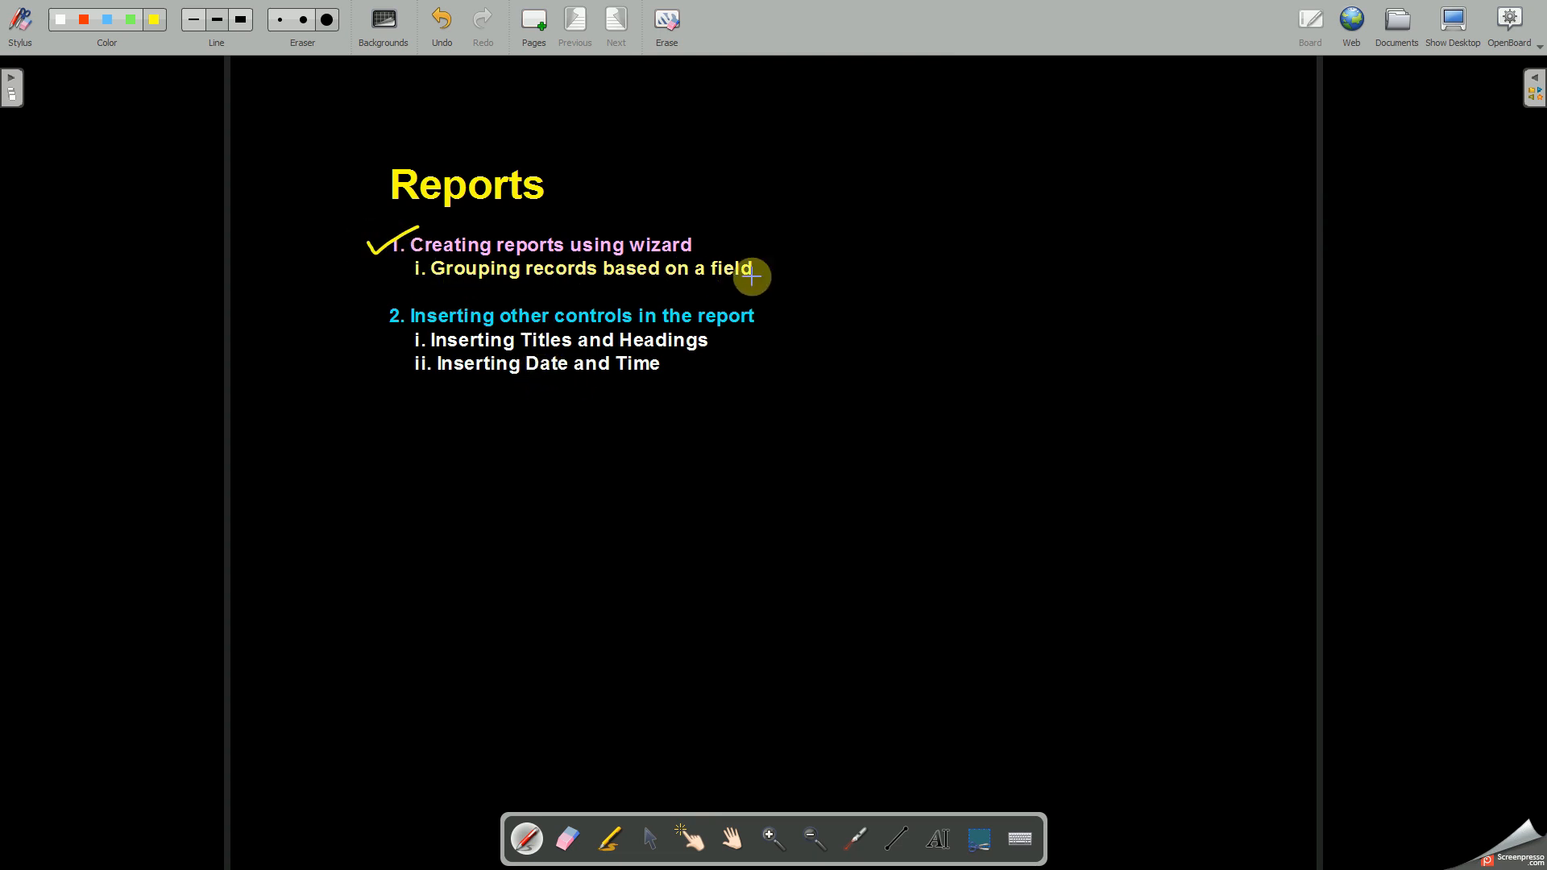
Step: Draw a yellow tick mark after the line "Grouping records based on a field"
drag(756, 266, 804, 260)
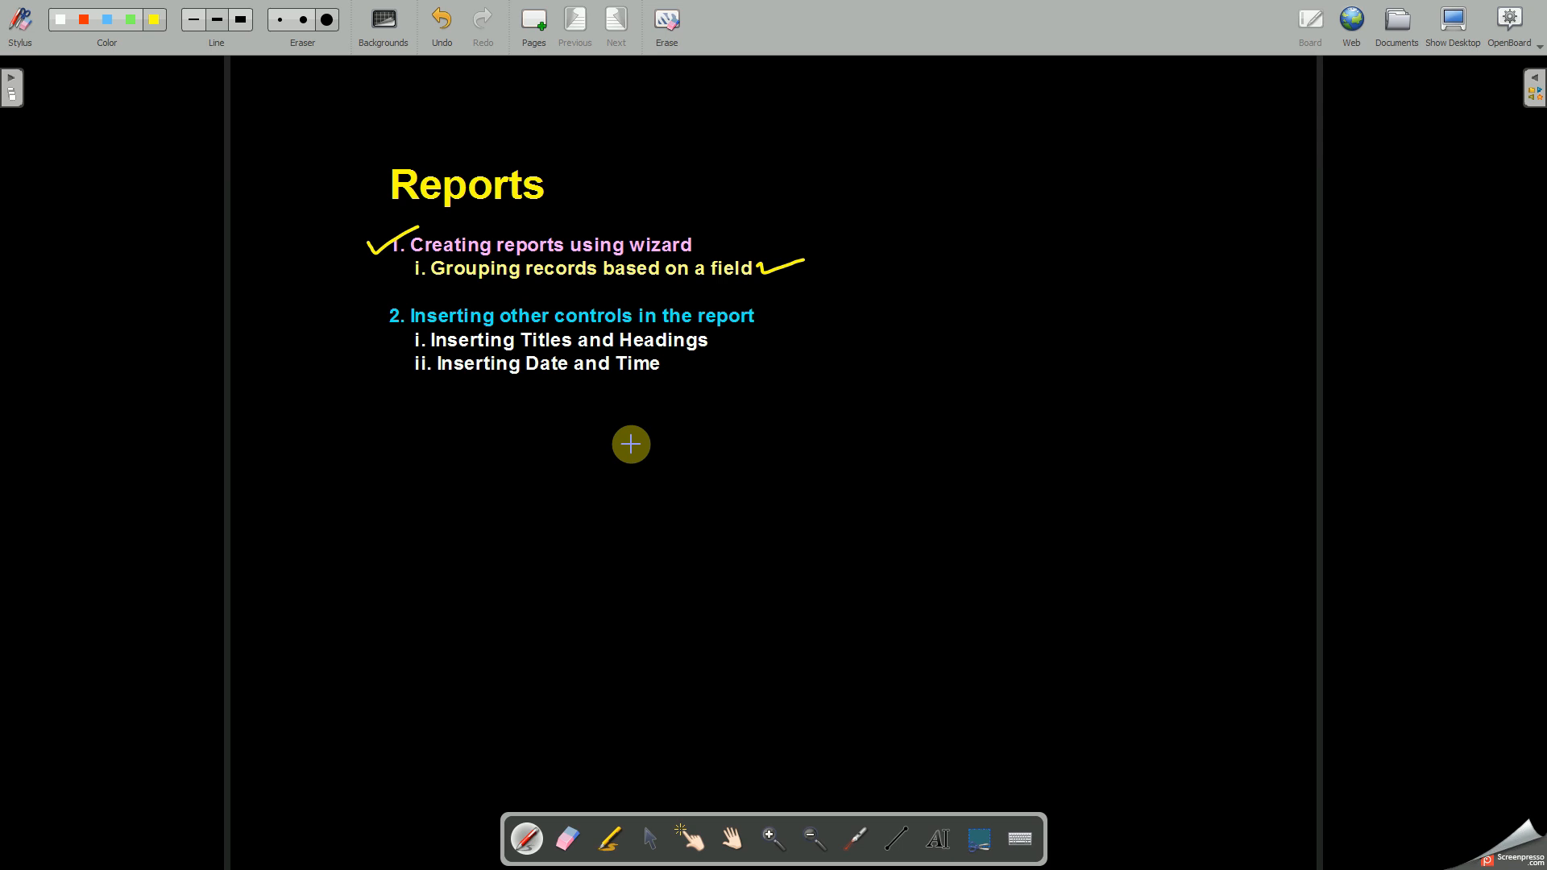
Step: Leave the whiteboard, launch LibreOffice Base and open the existing database Sports Day
key(alt+Tab)
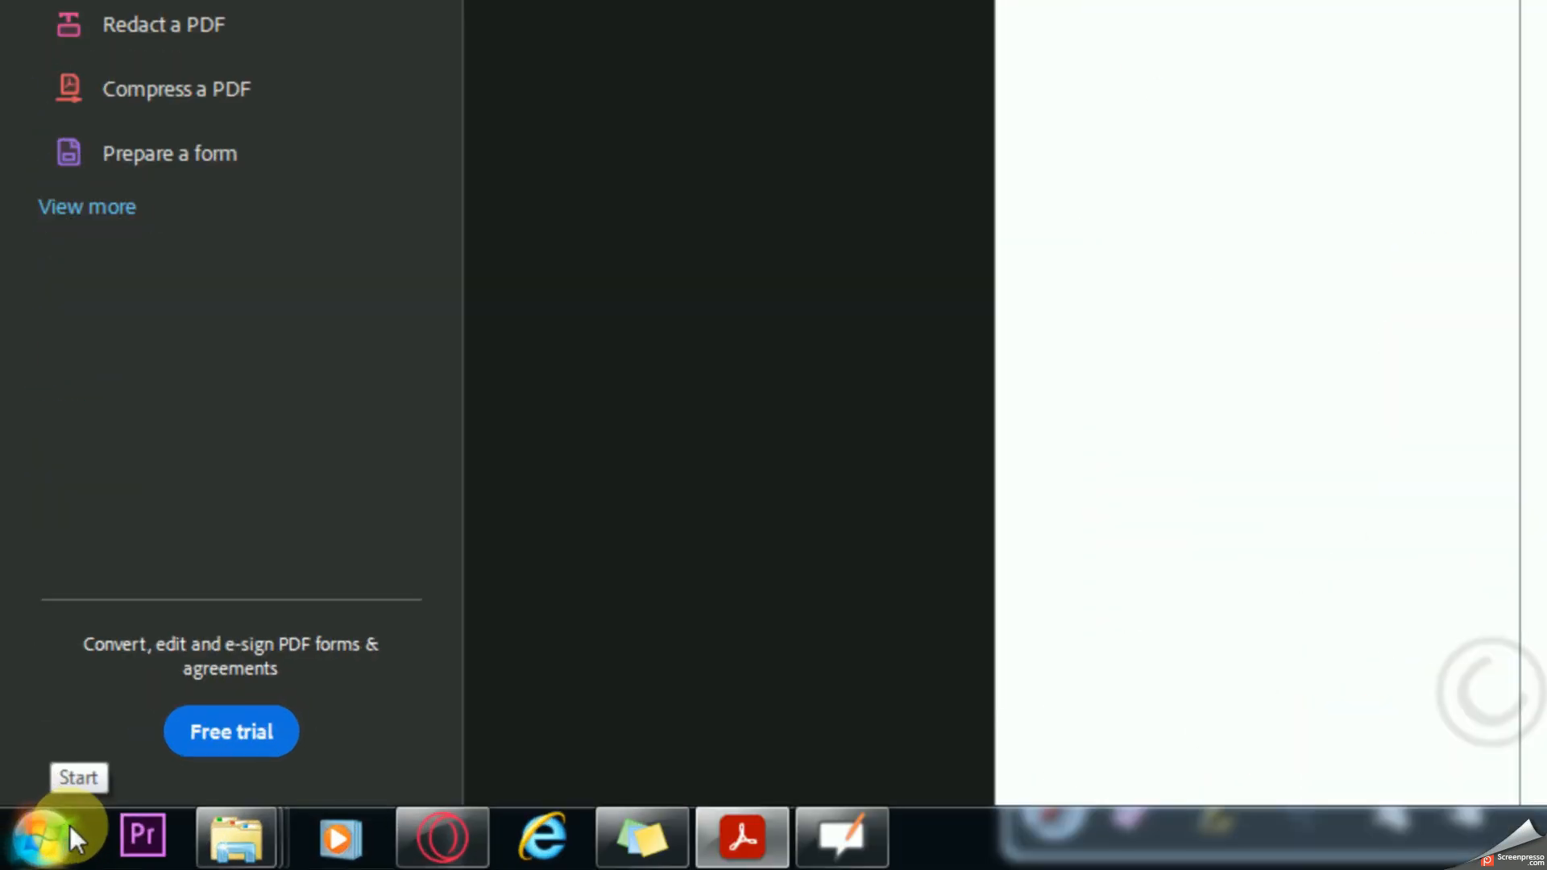
click(57, 827)
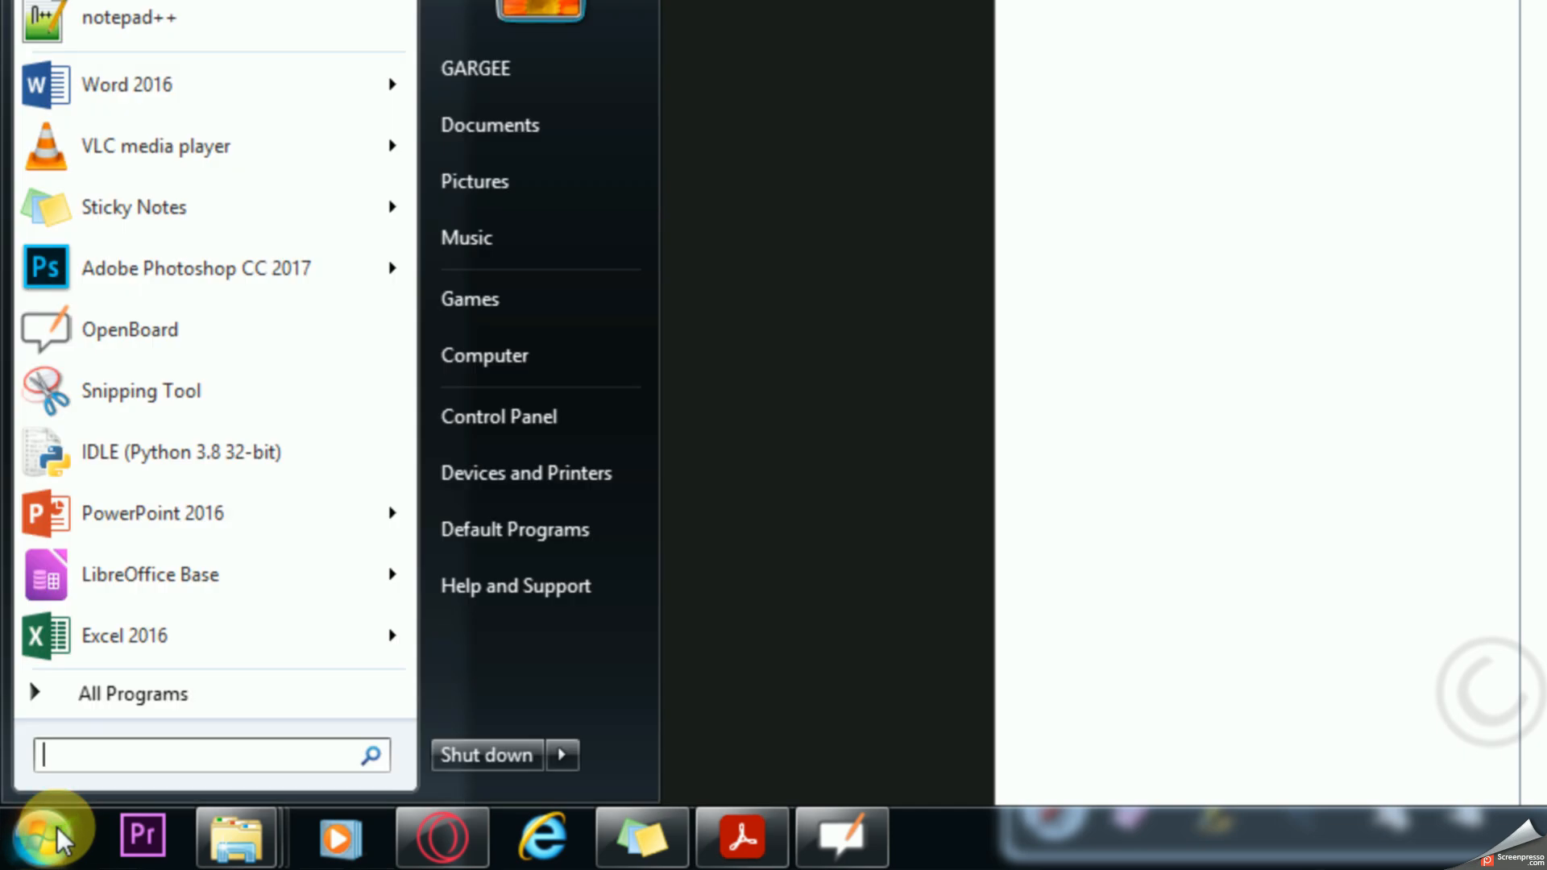
click(90, 691)
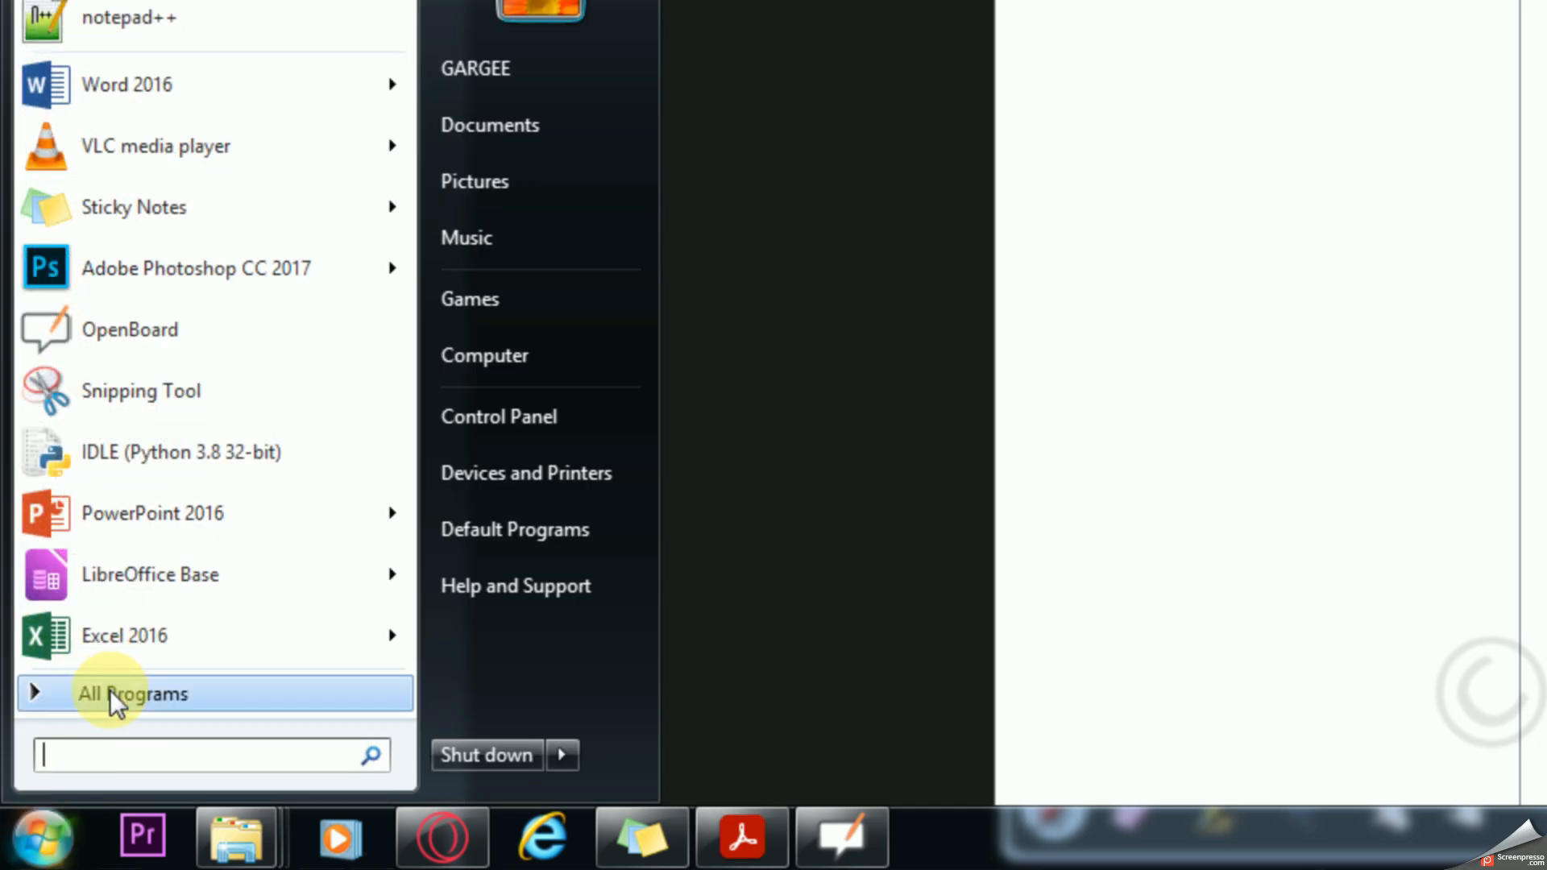
click(149, 579)
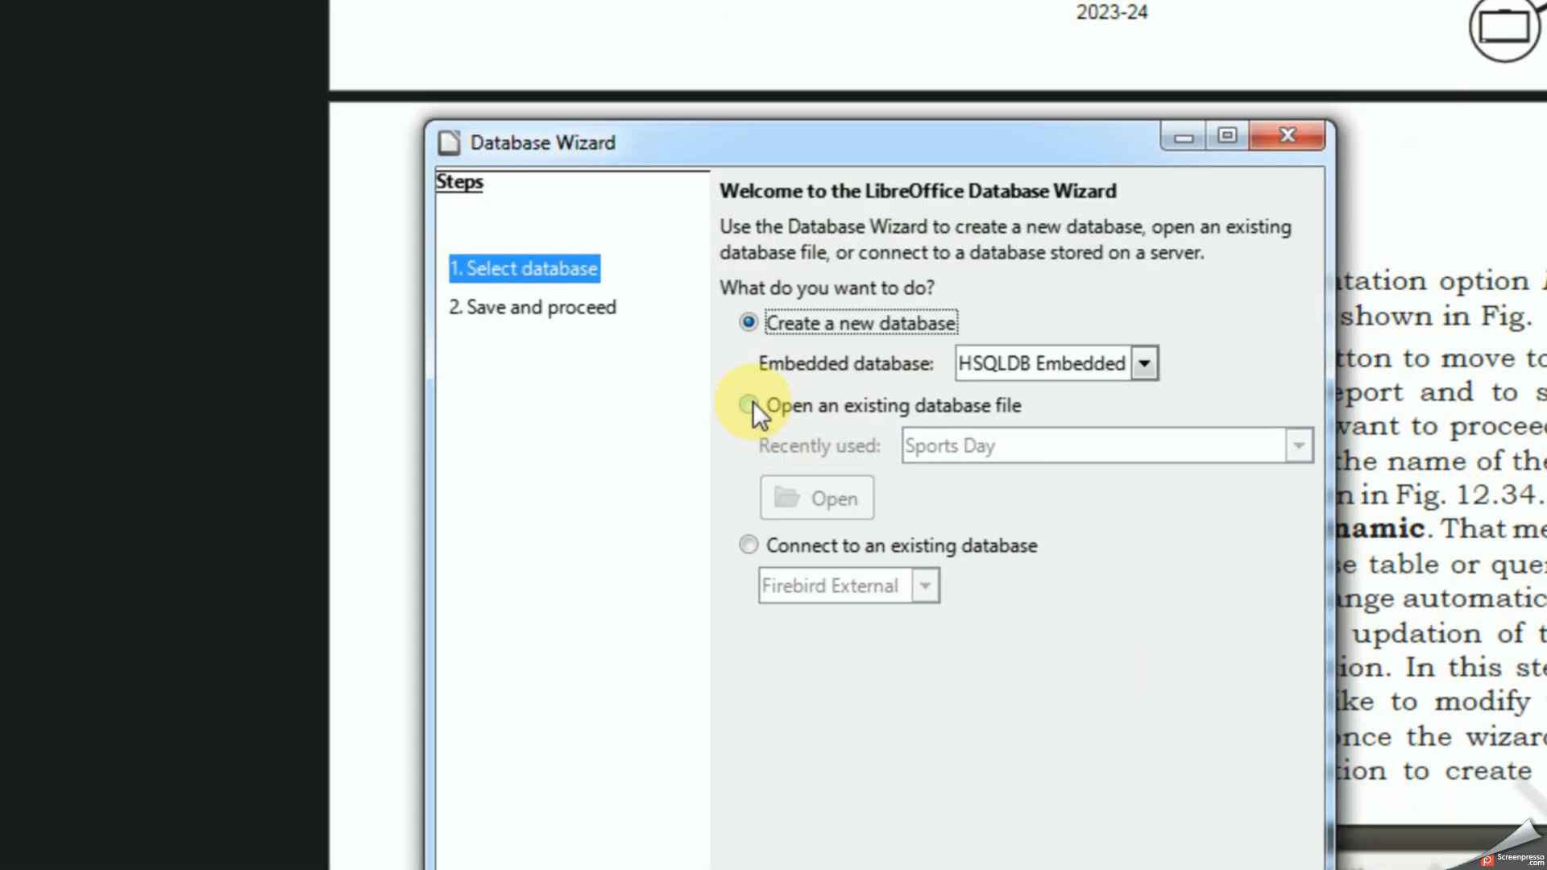
click(748, 404)
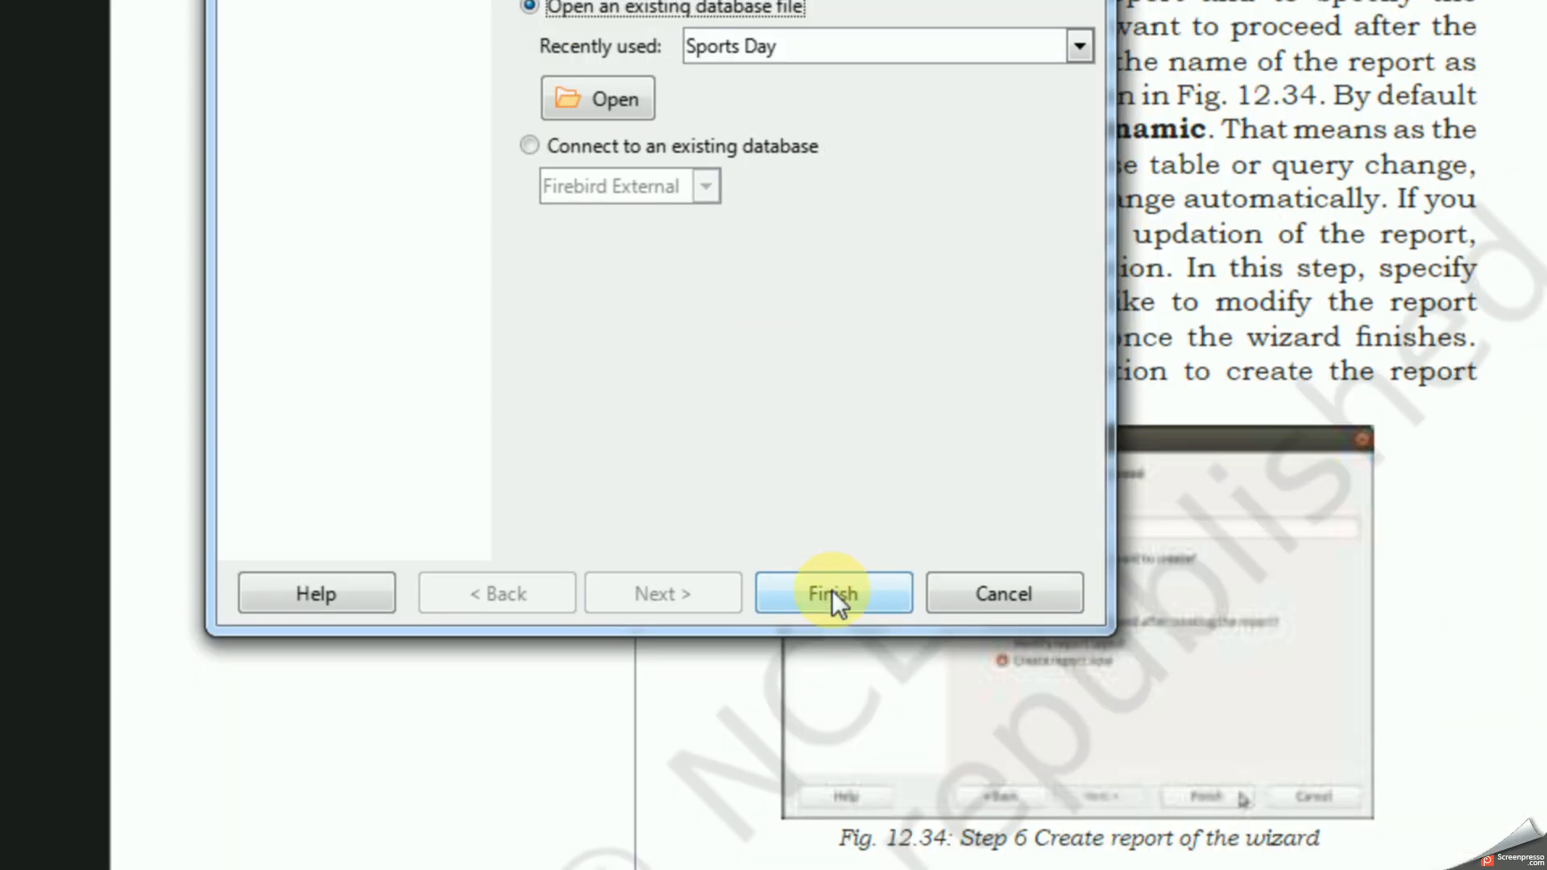
click(831, 594)
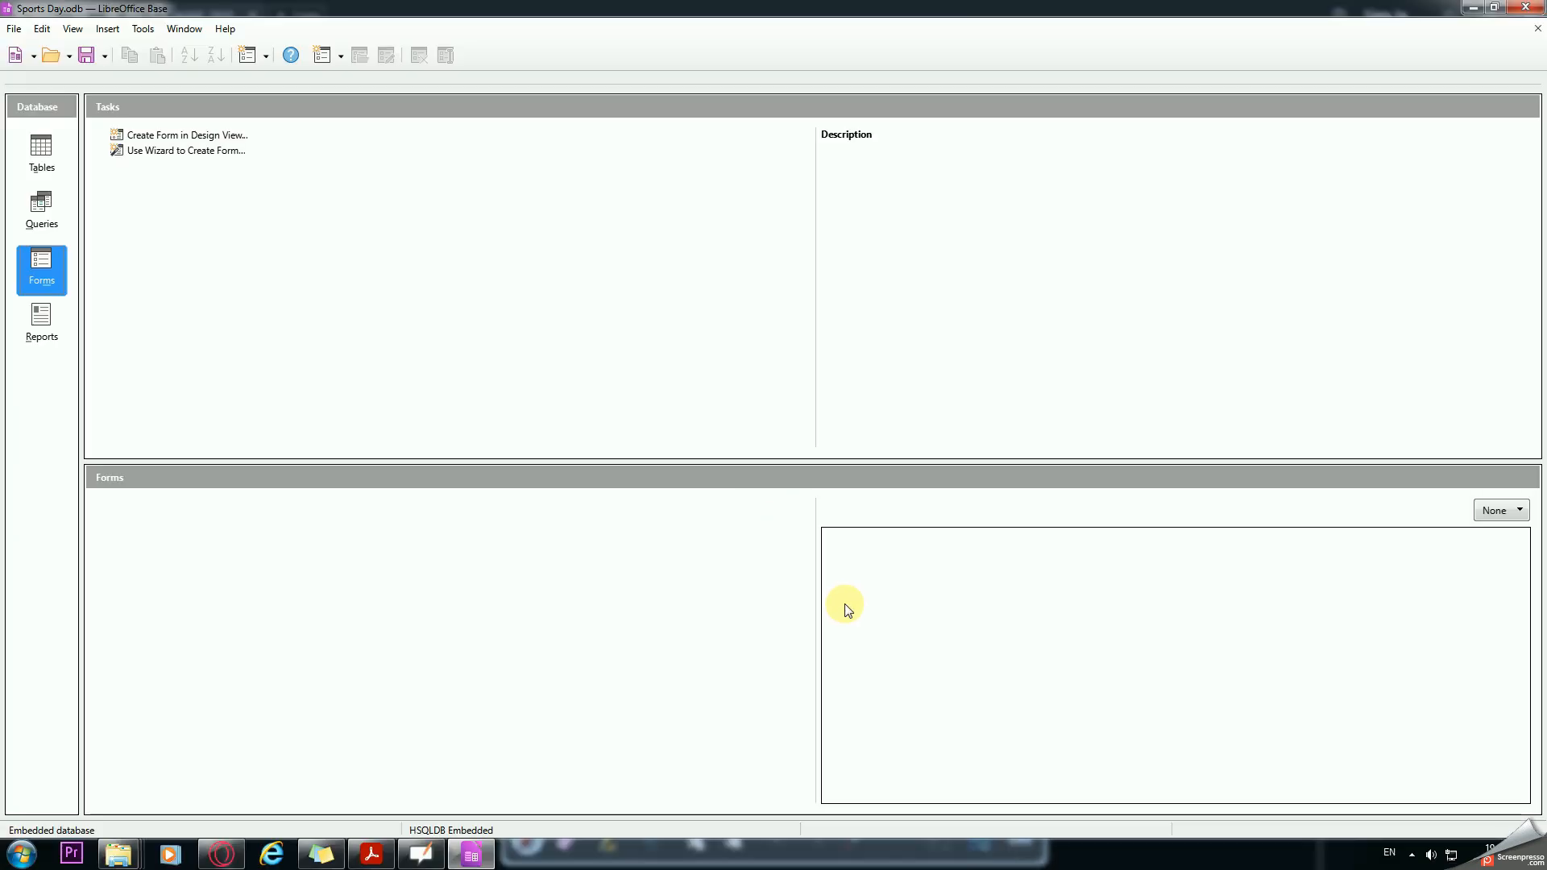
Step: Open the Events table of the database to view its records
click(42, 149)
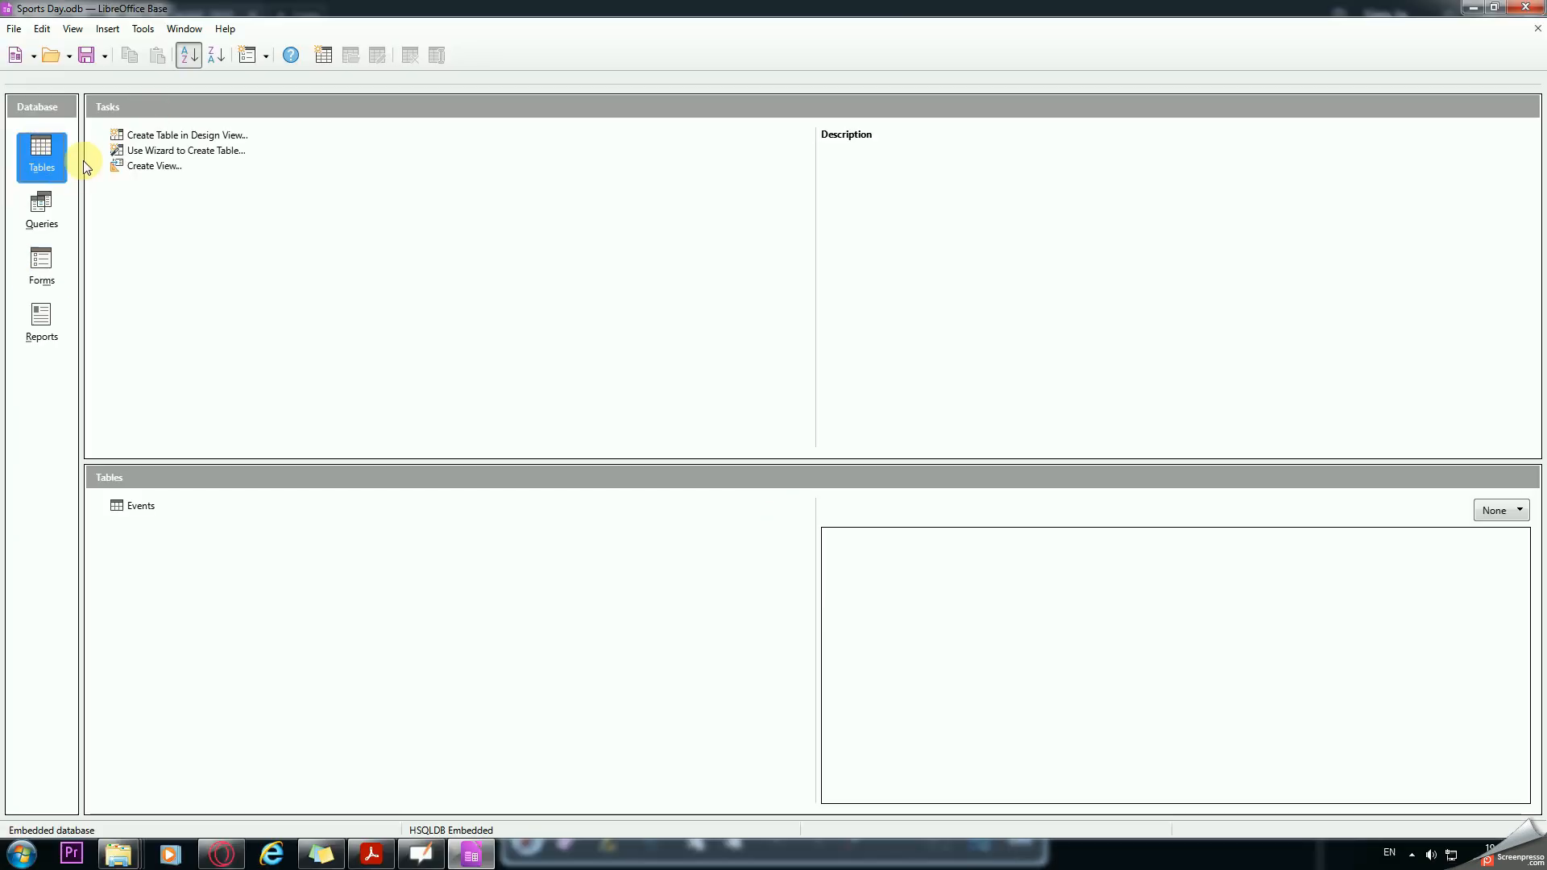
double_click(138, 506)
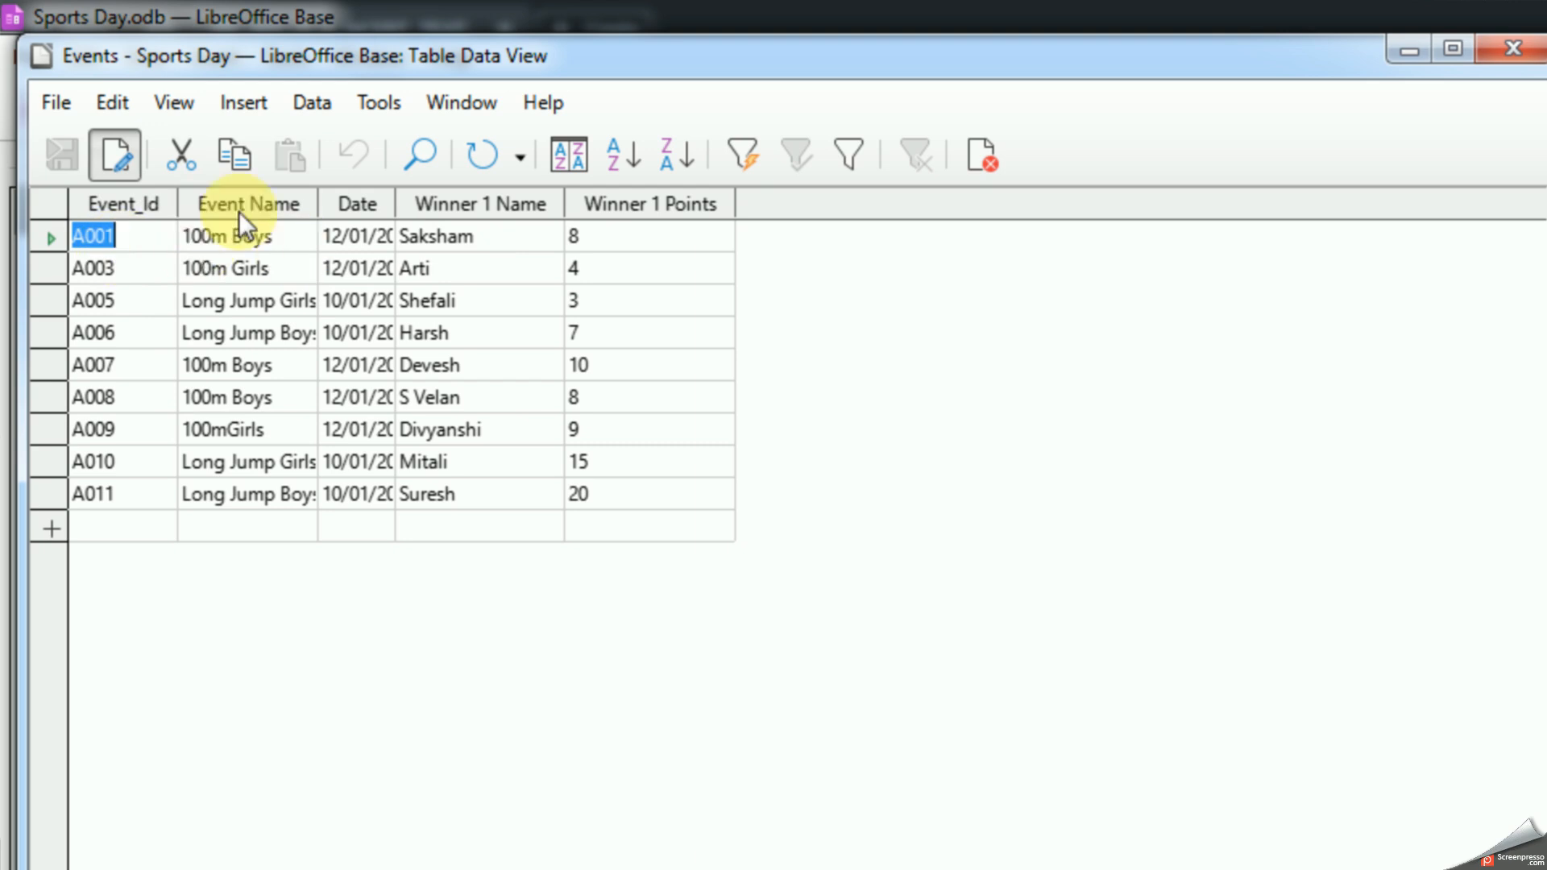
click(154, 236)
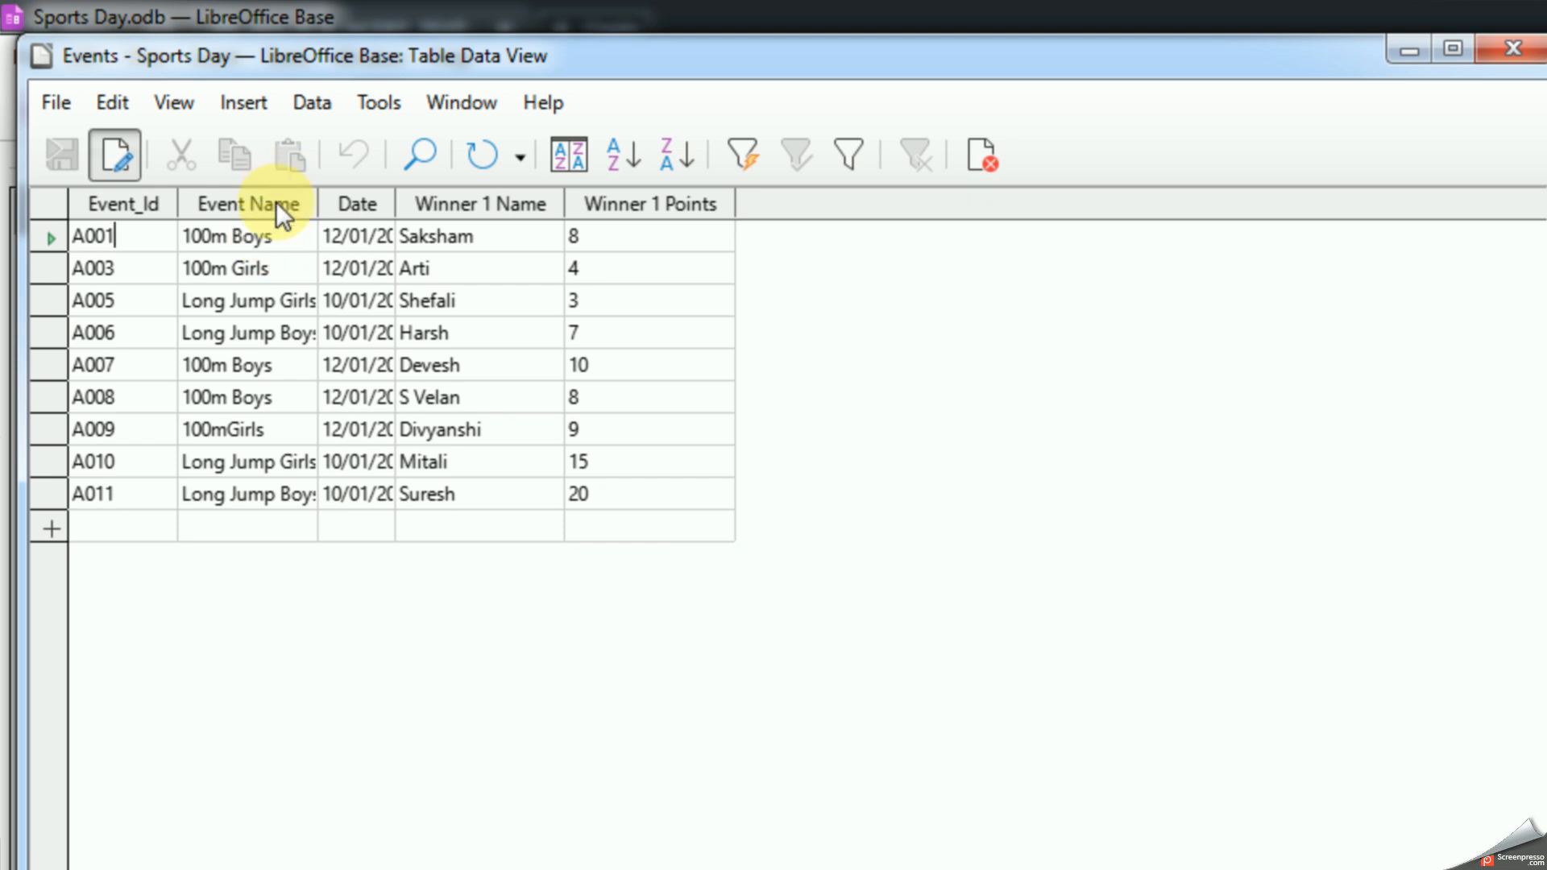
Step: Sort the Events records in ascending order by Event Name
click(252, 203)
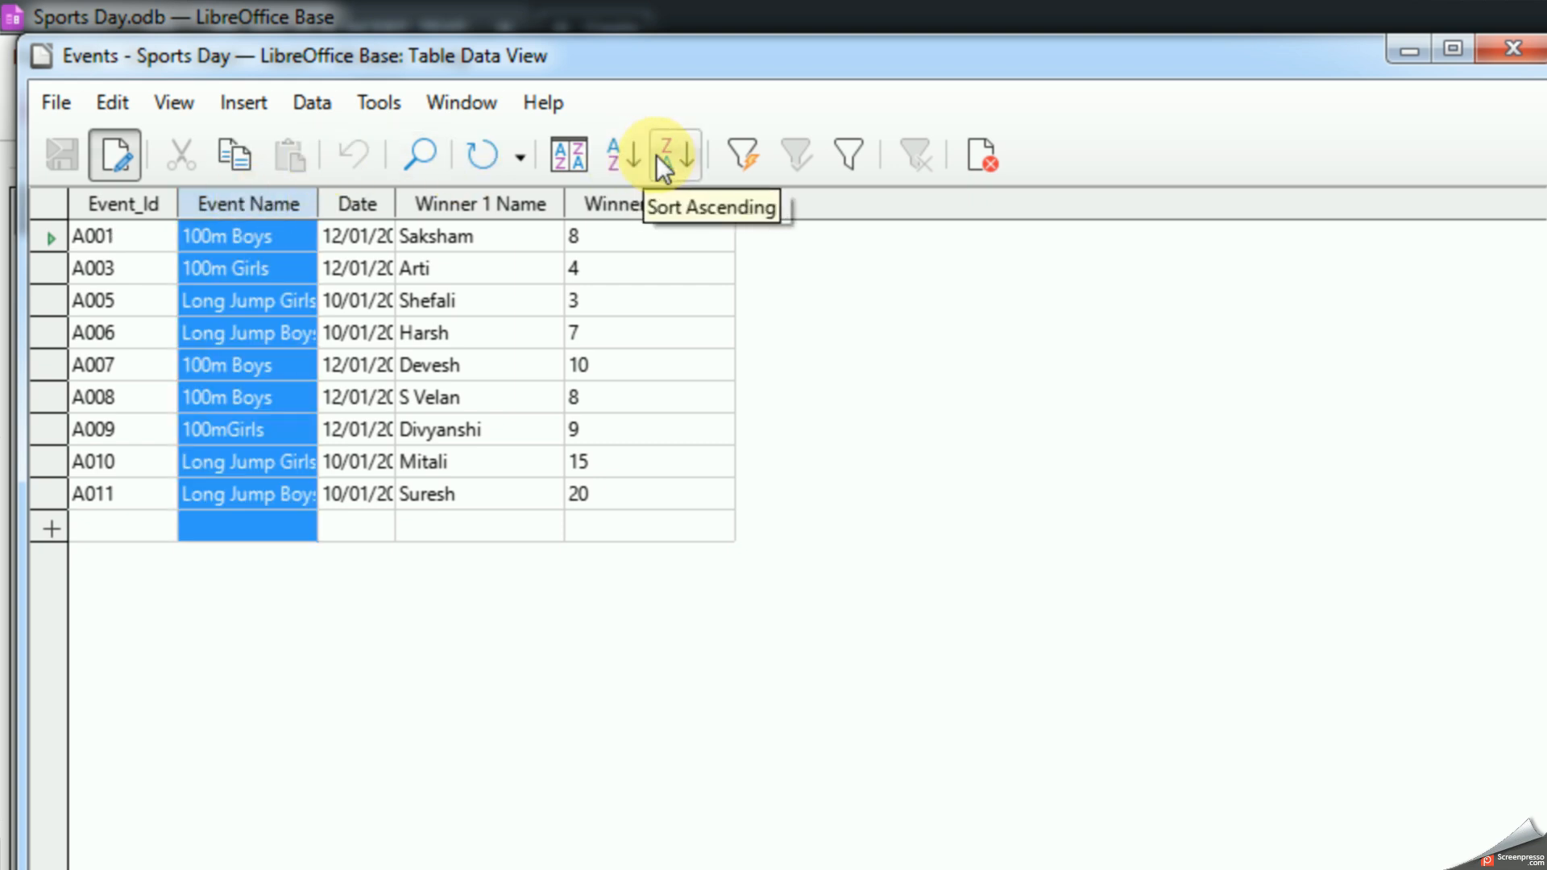
click(612, 157)
click(266, 345)
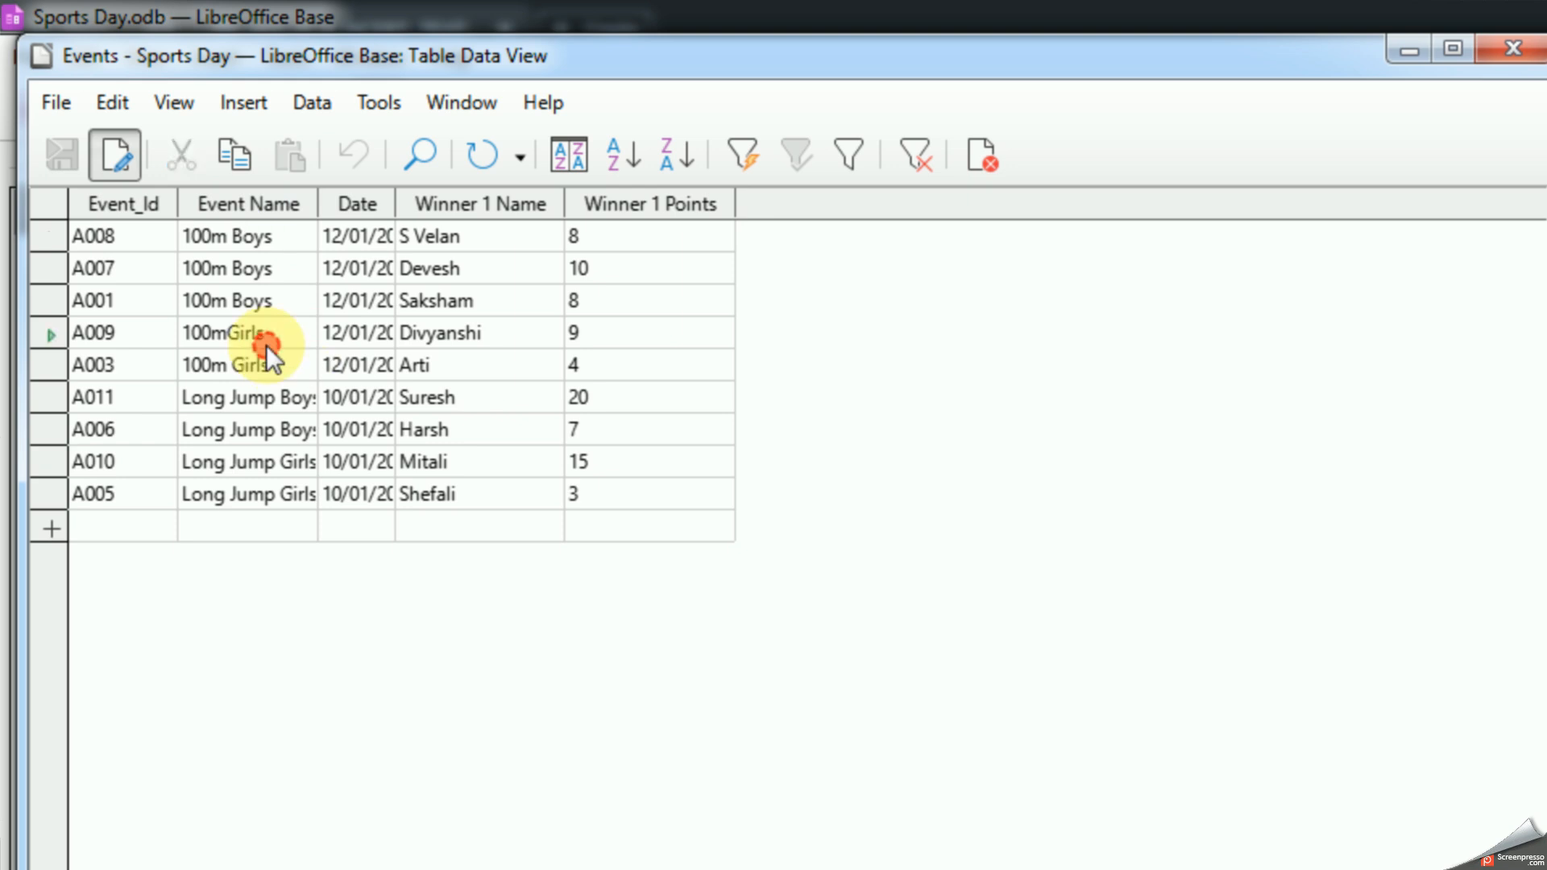
click(261, 236)
click(274, 270)
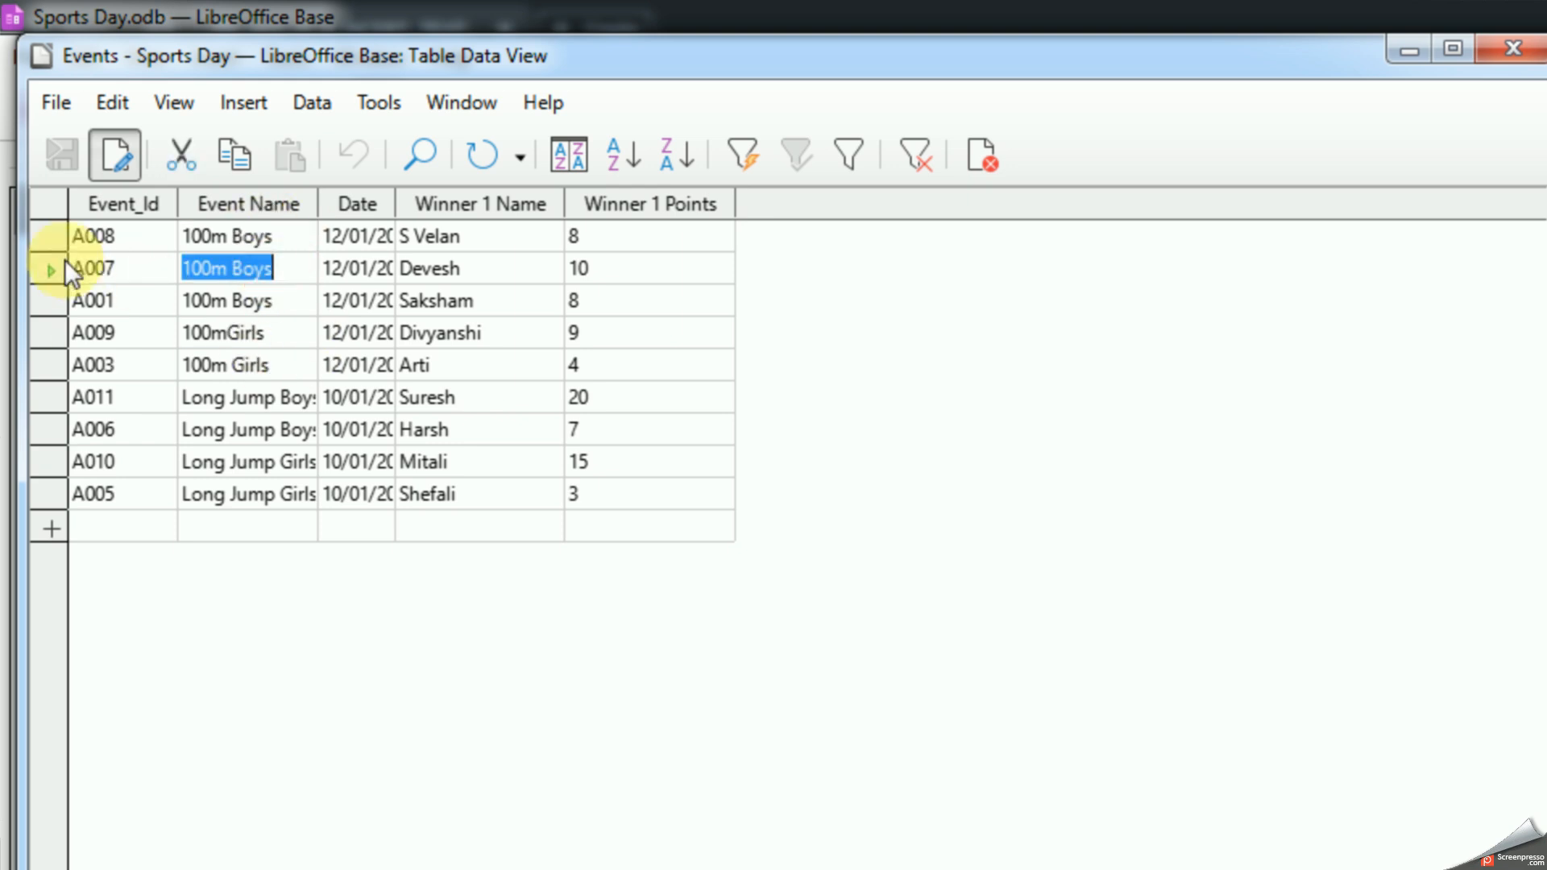
drag(52, 240, 70, 304)
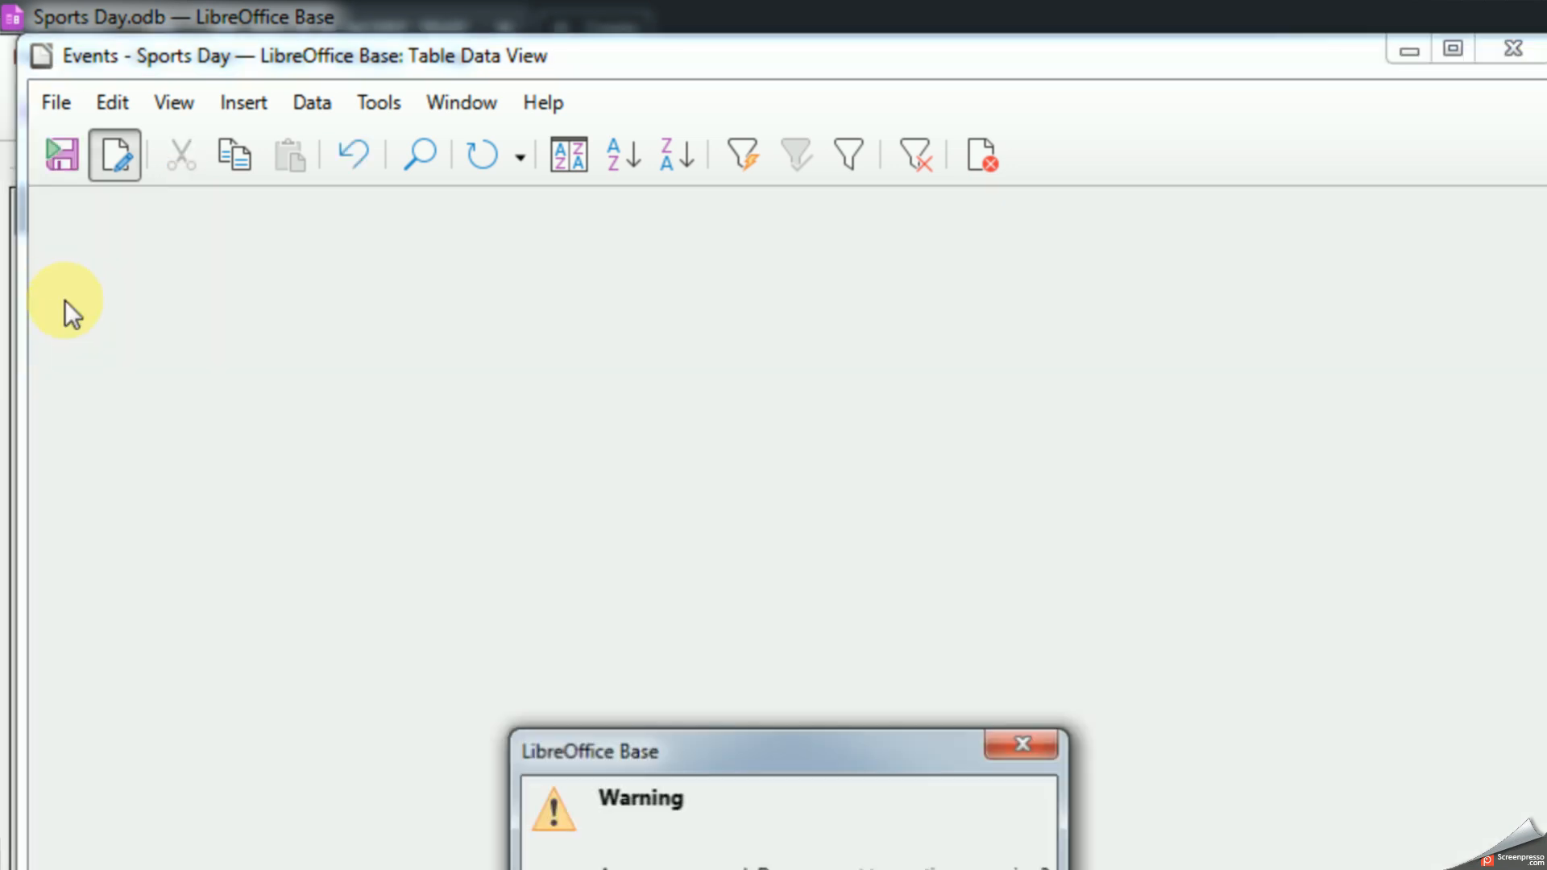
click(643, 403)
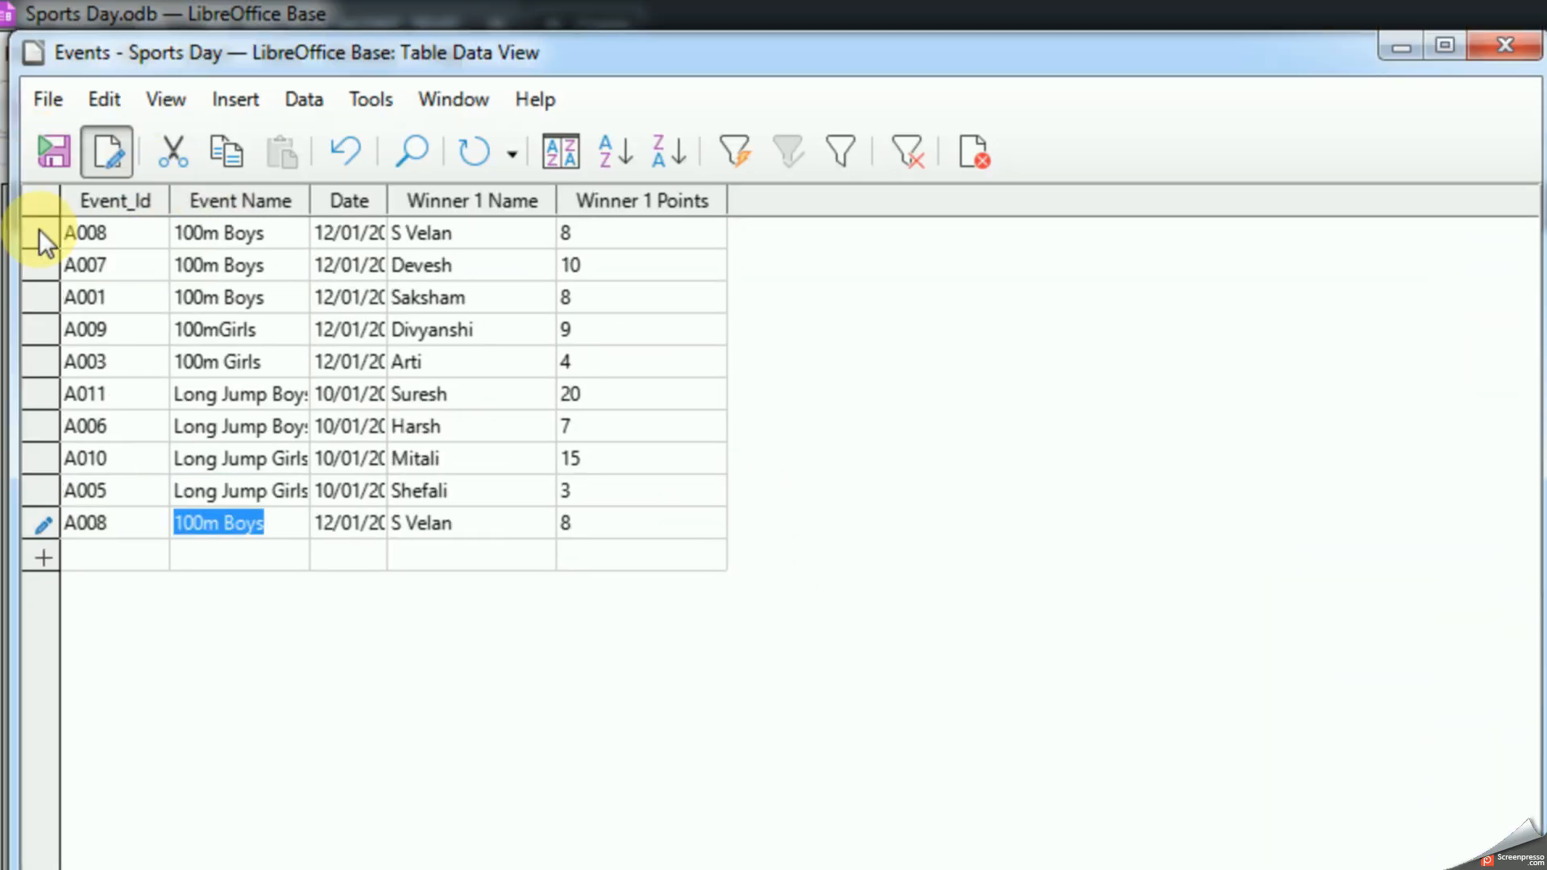
click(38, 230)
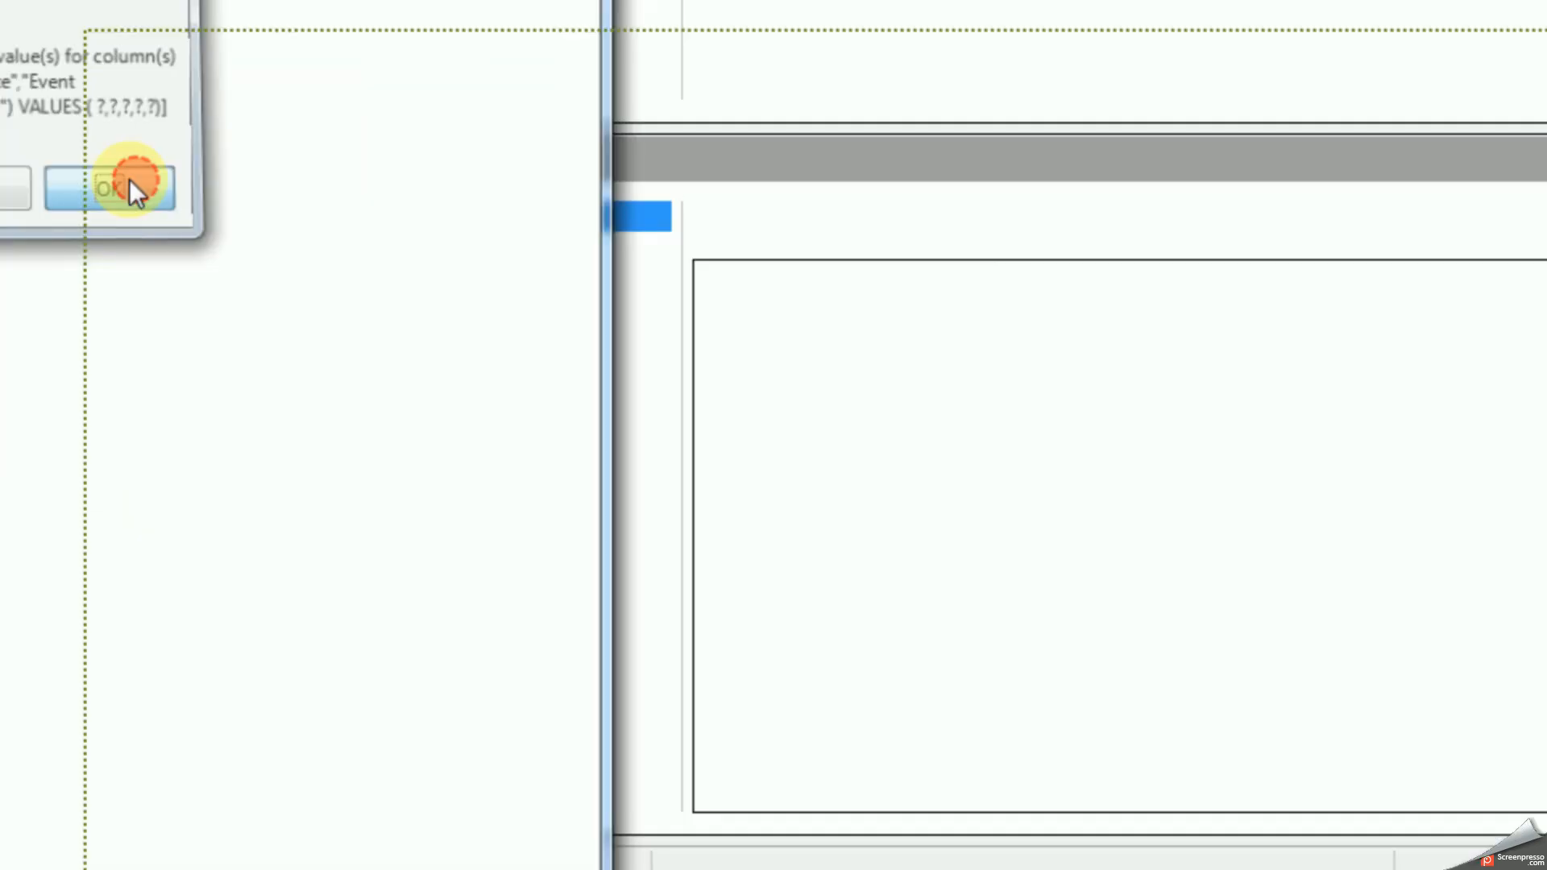
click(129, 179)
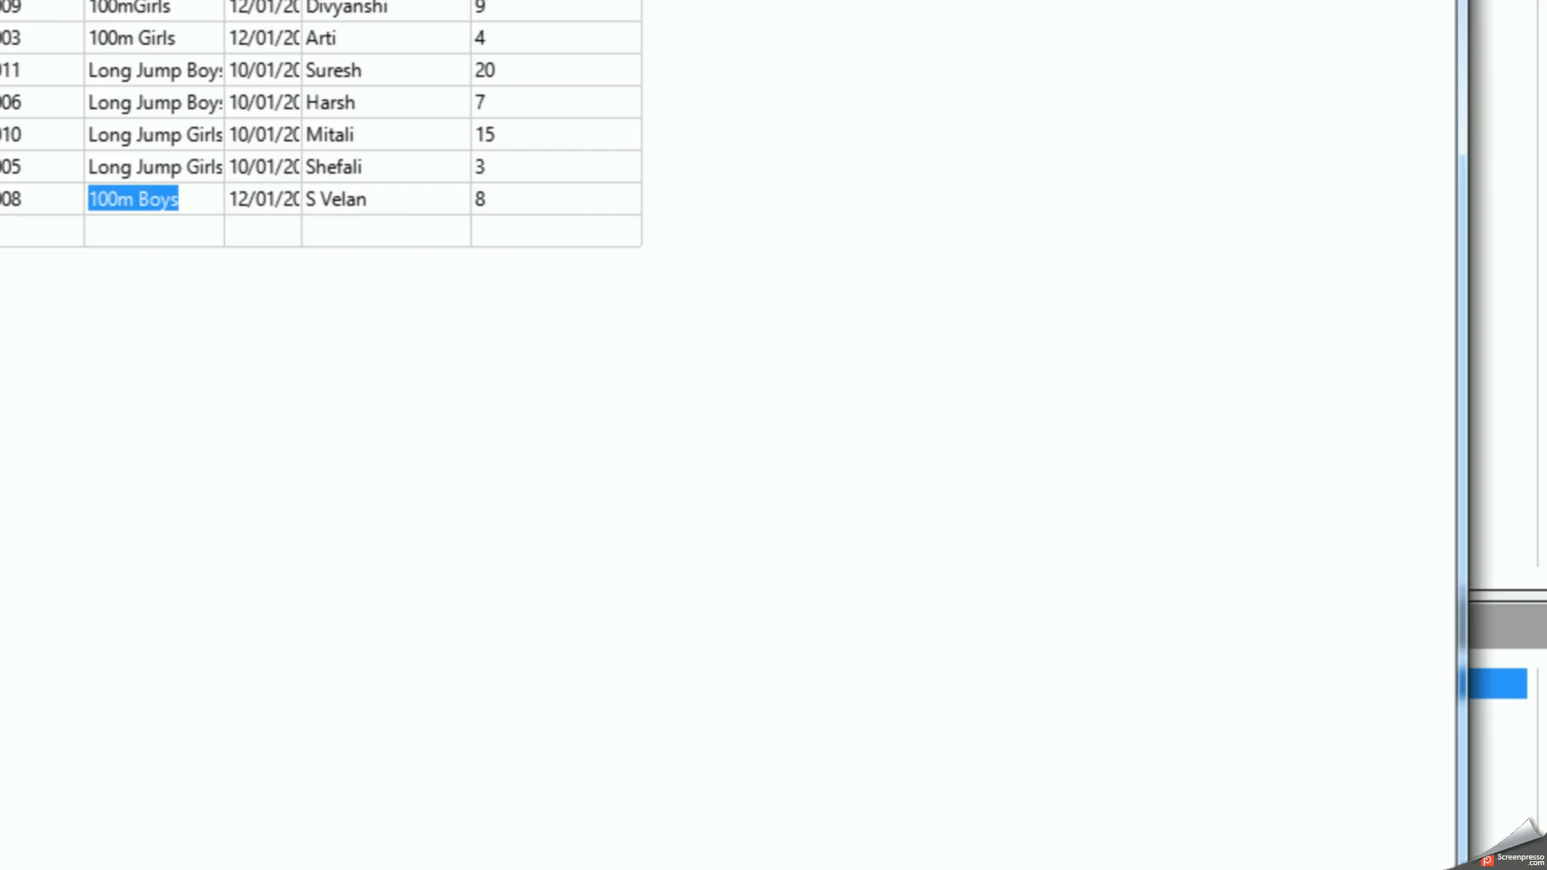
key(Escape)
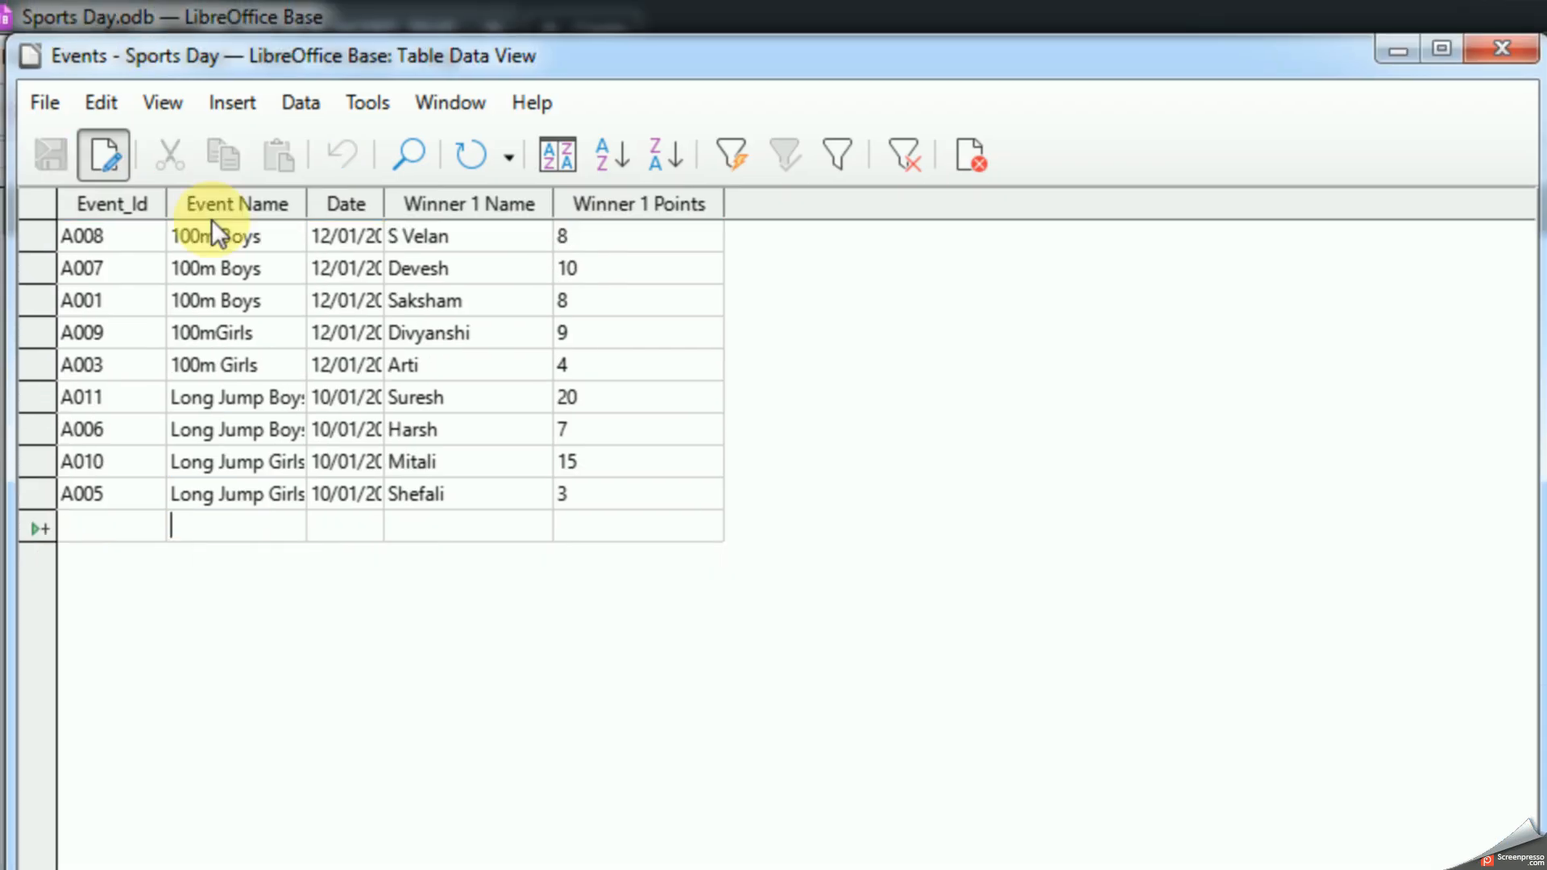
Step: Highlight the three 100m Boys records and the Event Name column, and close the Events table
click(38, 235)
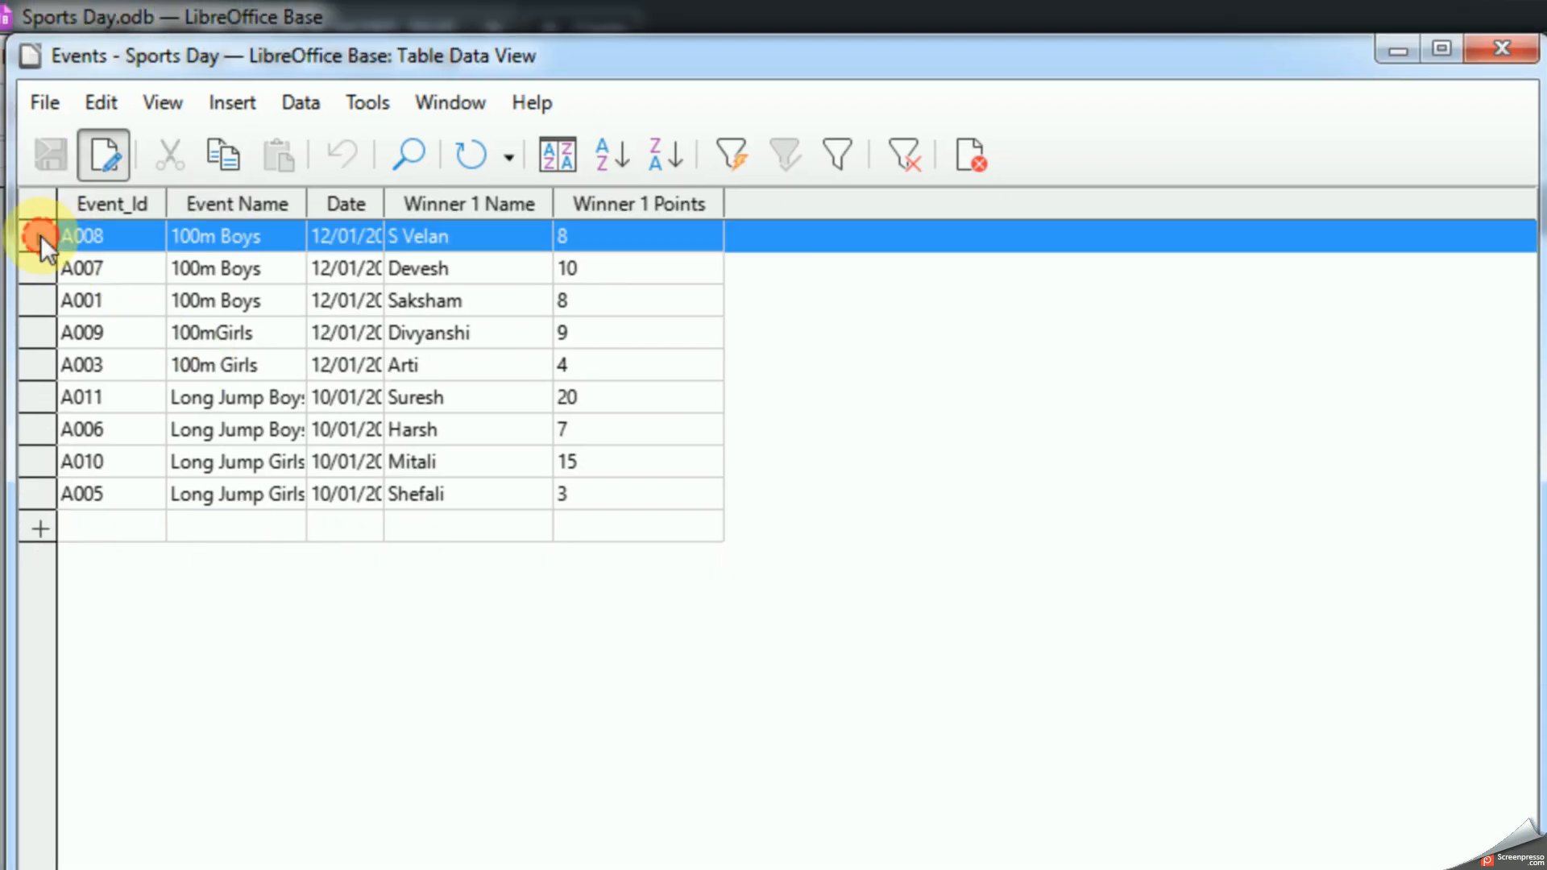
shift+click(39, 300)
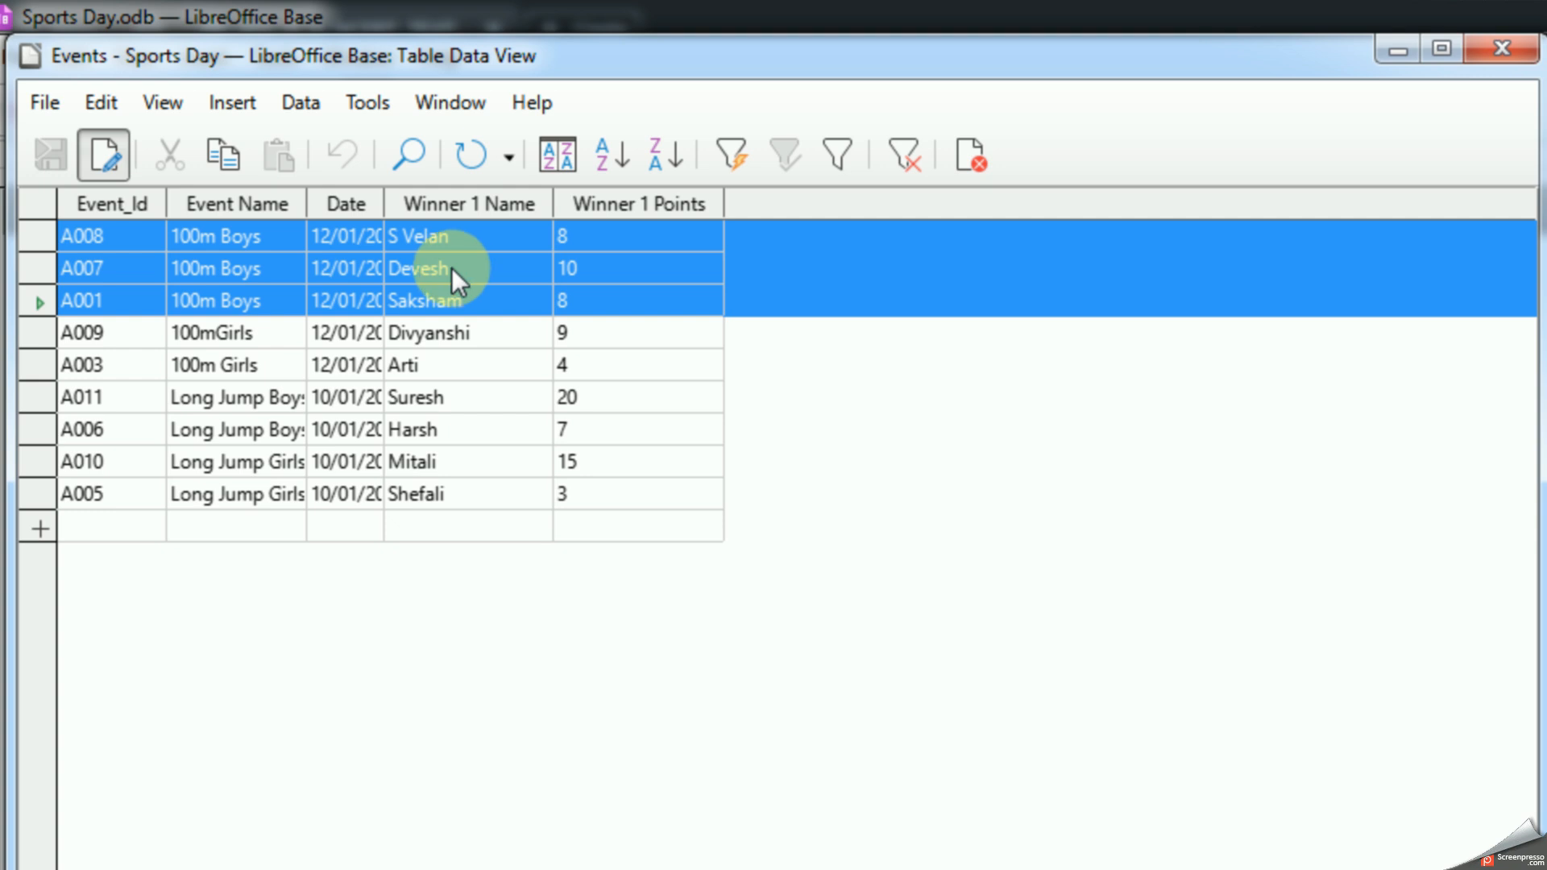
click(260, 211)
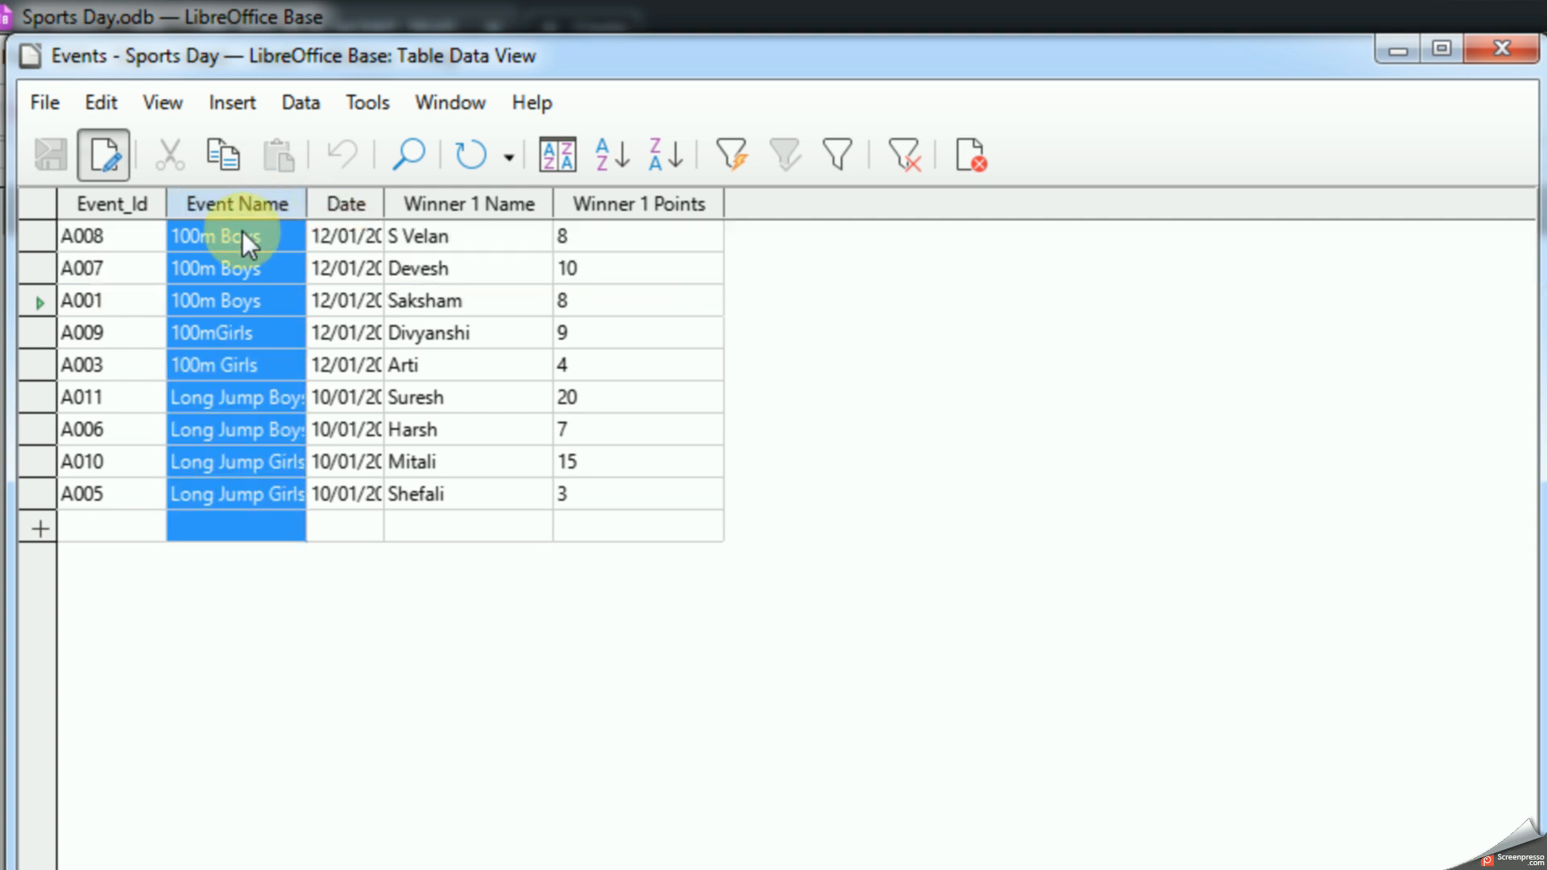
click(1490, 47)
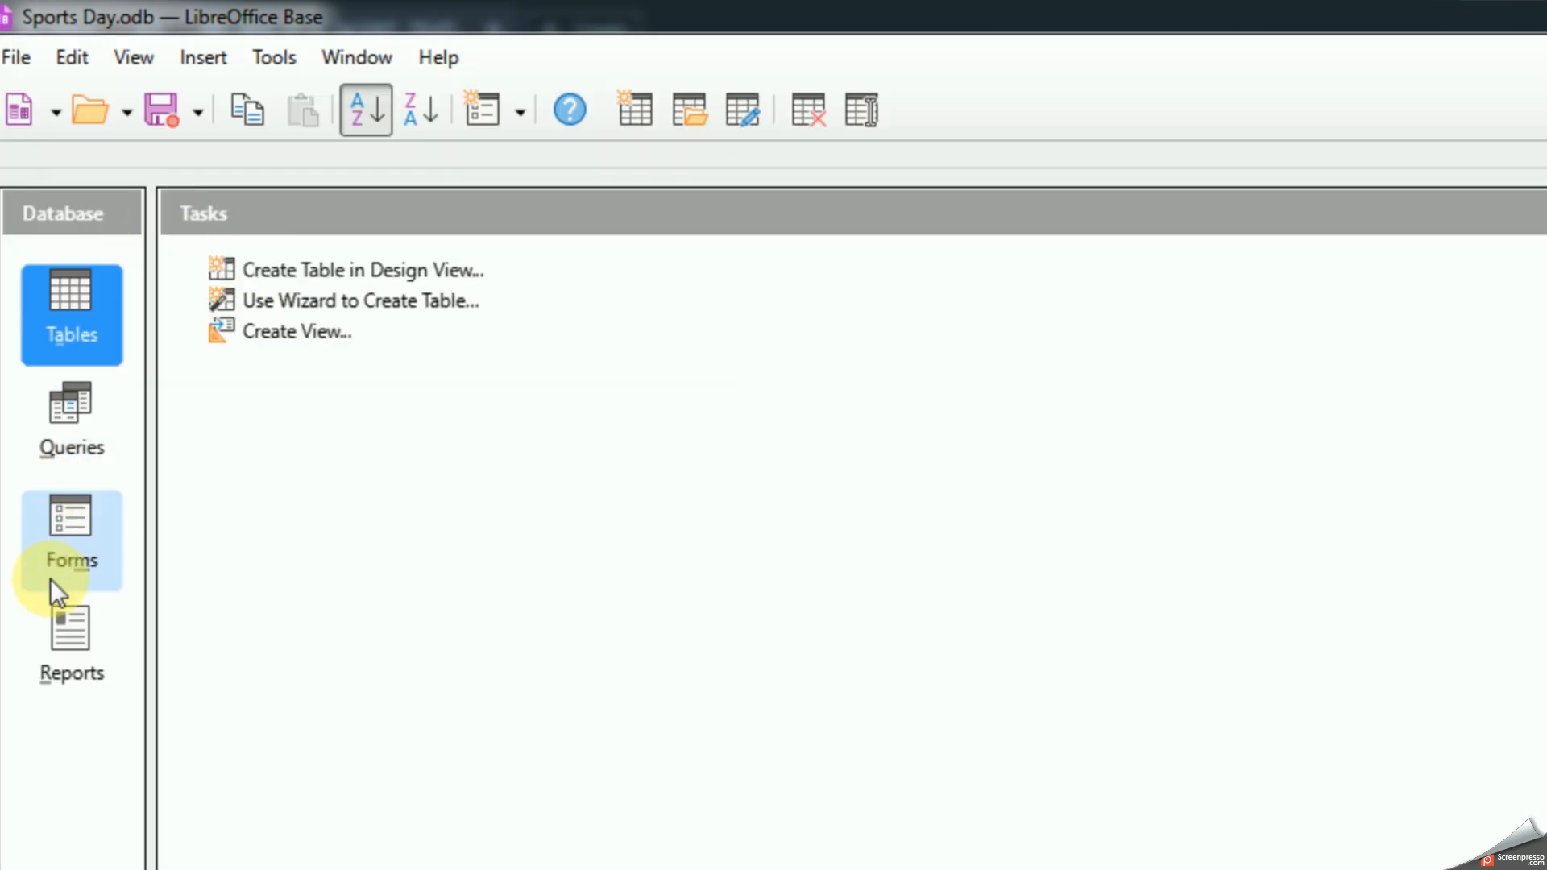
Step: Start a new report with the wizard, based on the Events table and including all its fields
click(63, 631)
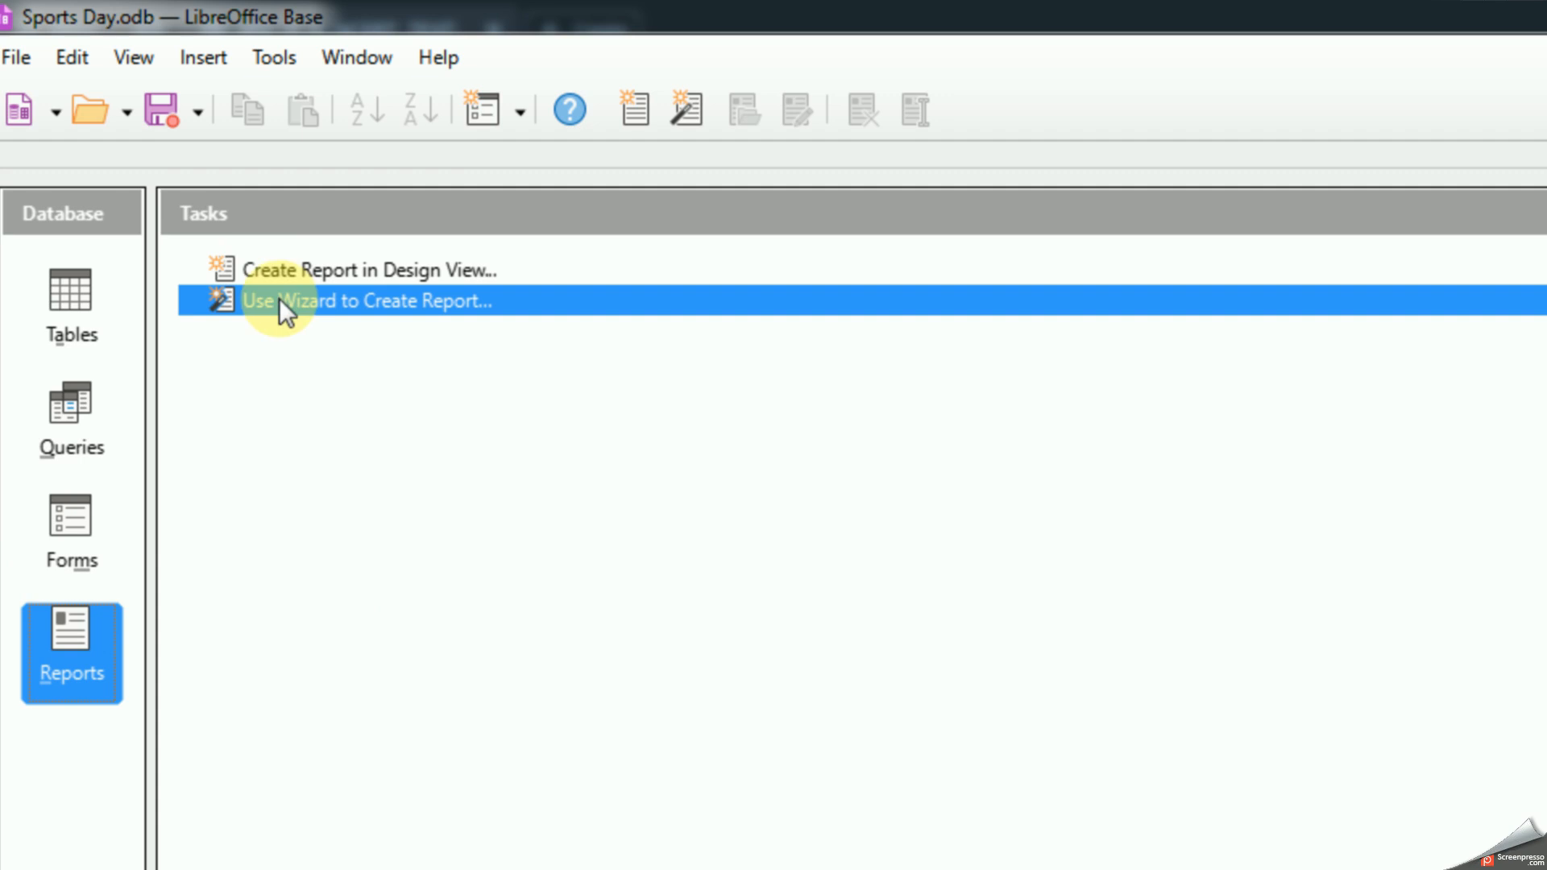
click(279, 298)
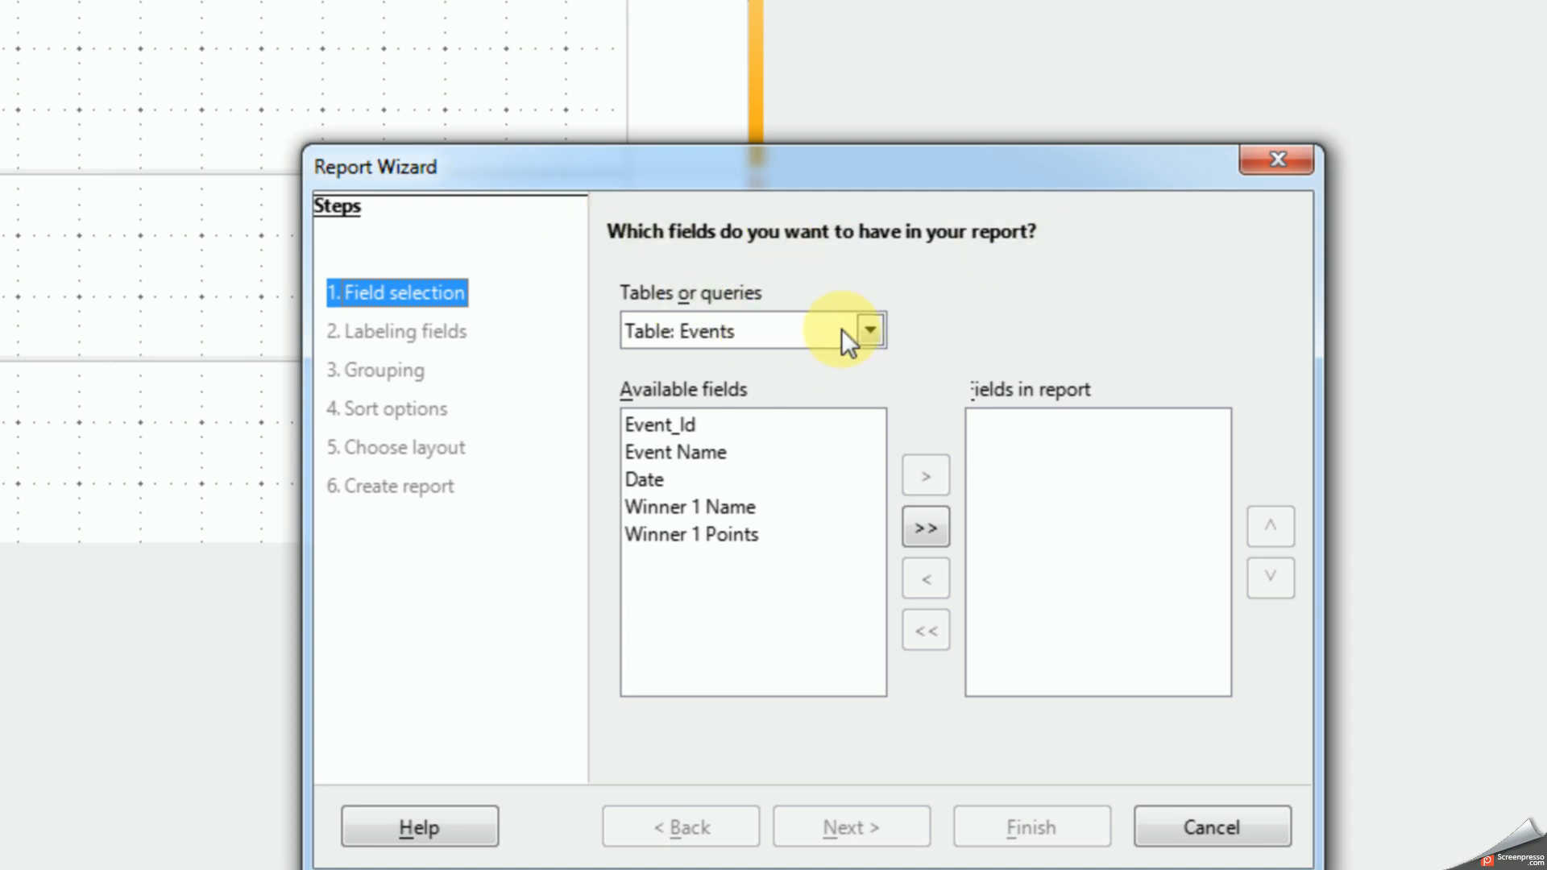
click(878, 329)
click(680, 358)
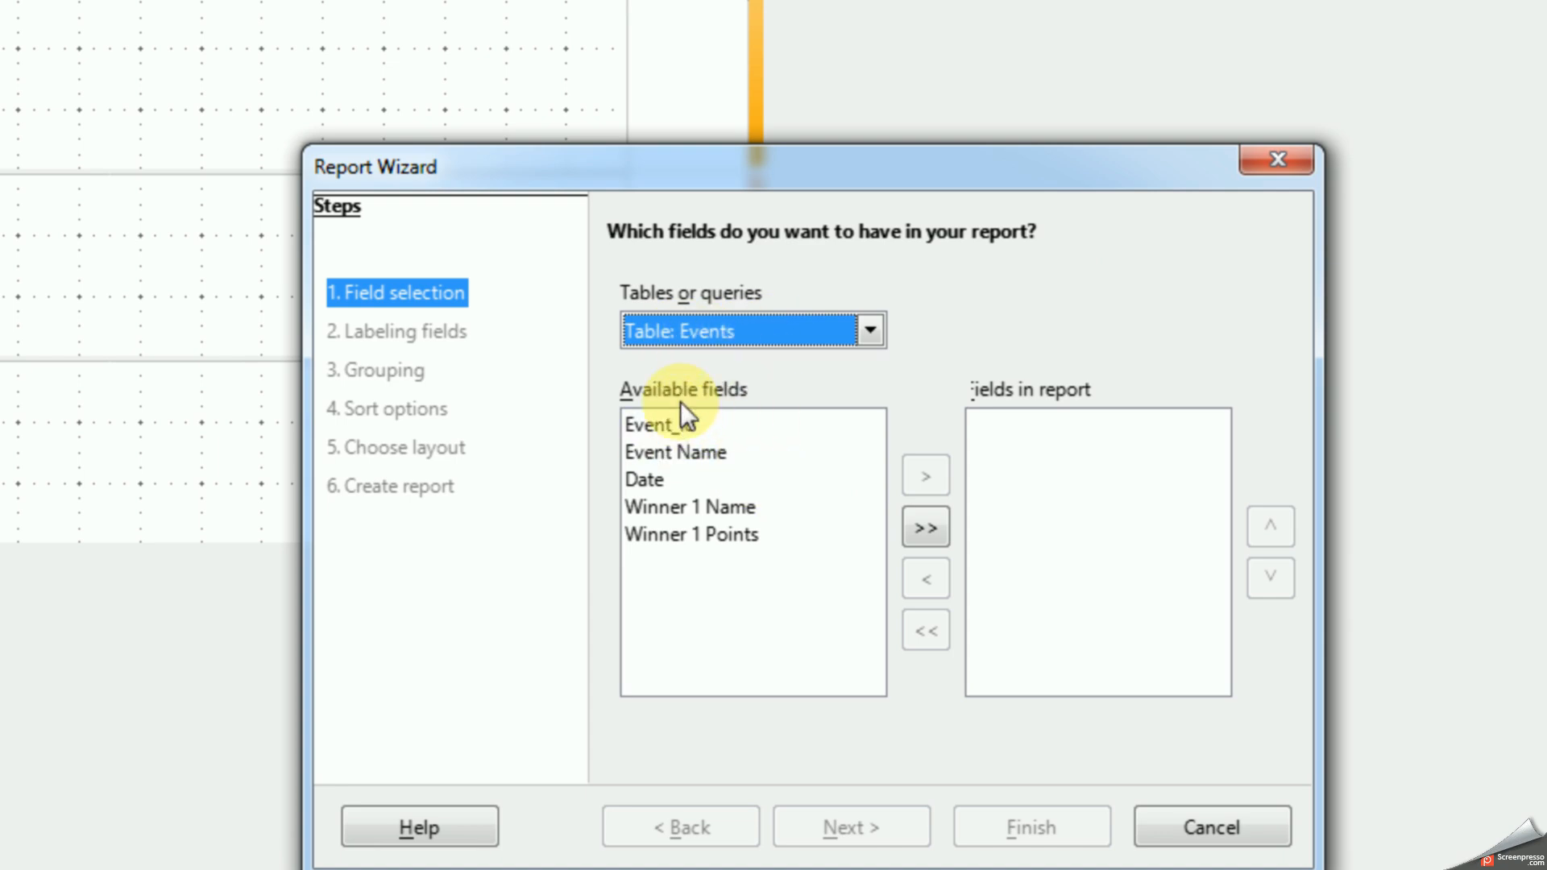
click(926, 528)
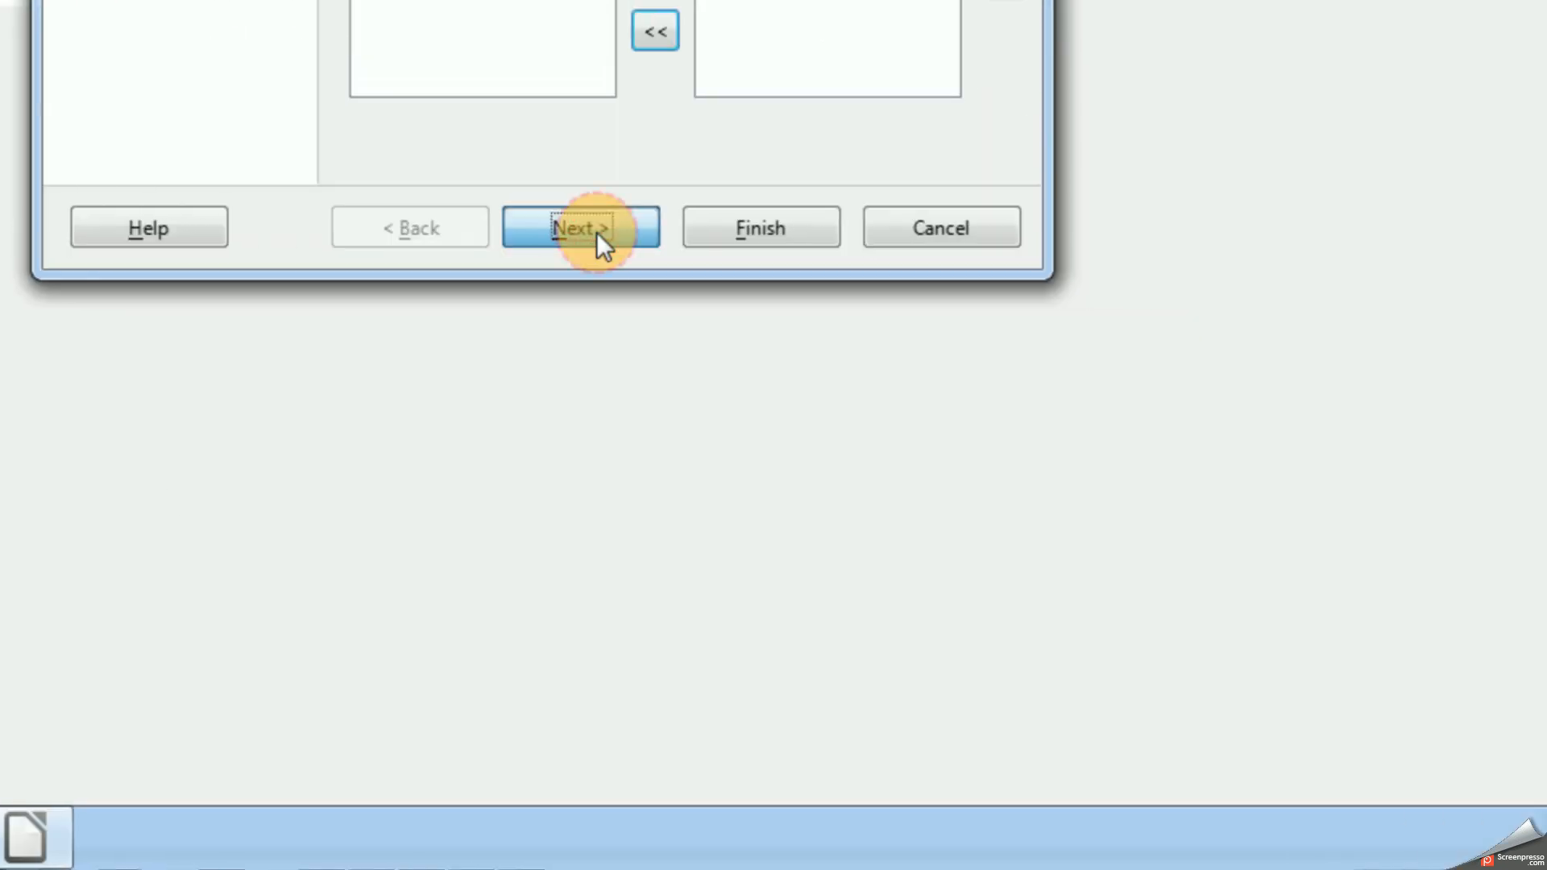
click(743, 236)
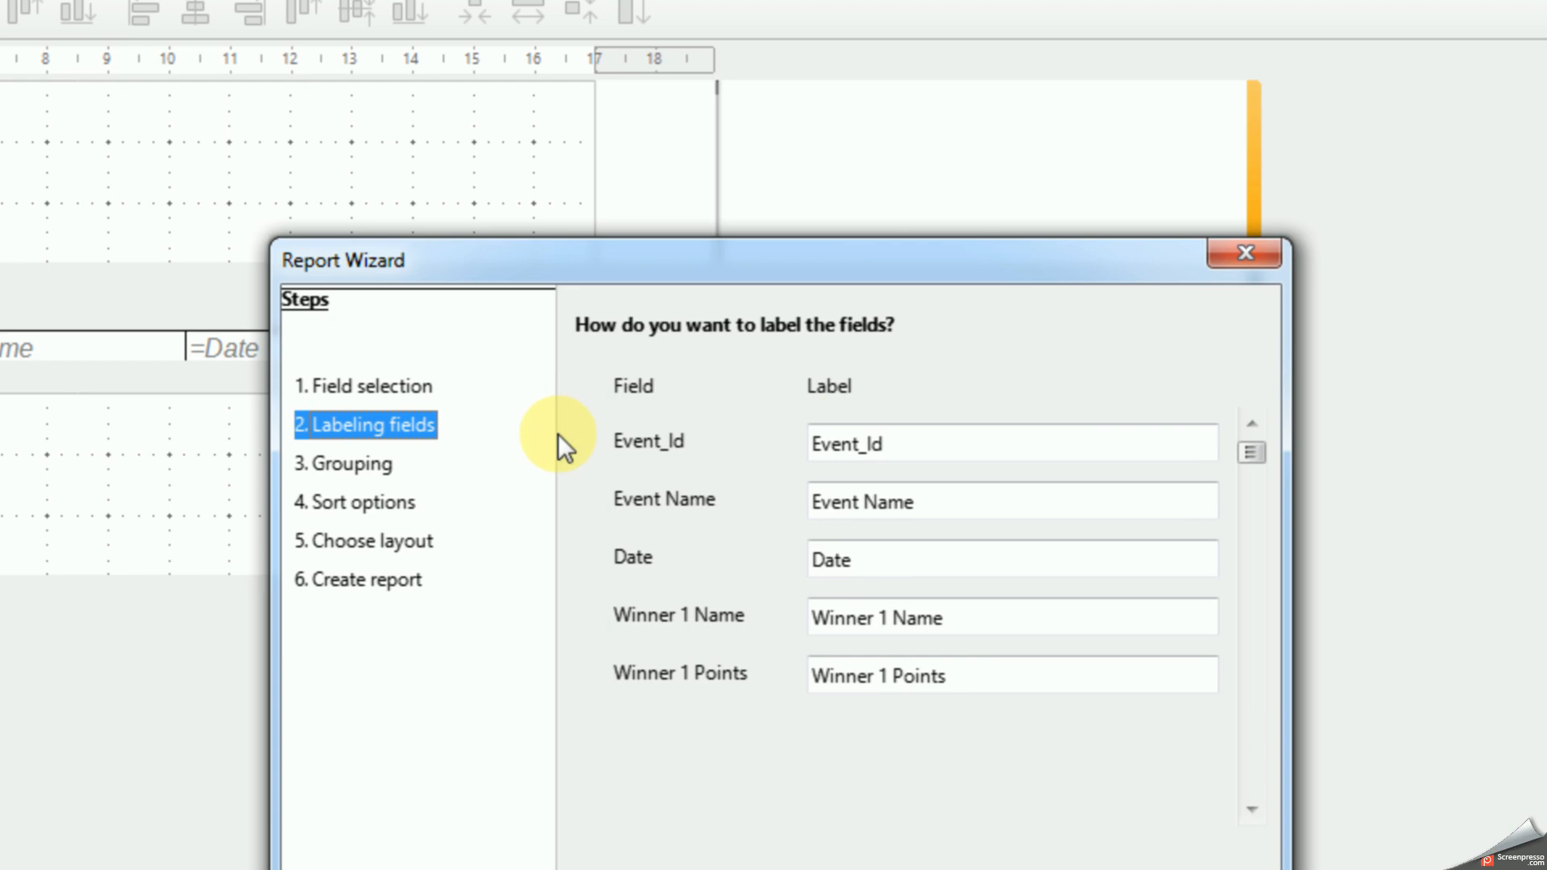
Step: Keep the default labels for all report fields and proceed to the grouping options
click(909, 442)
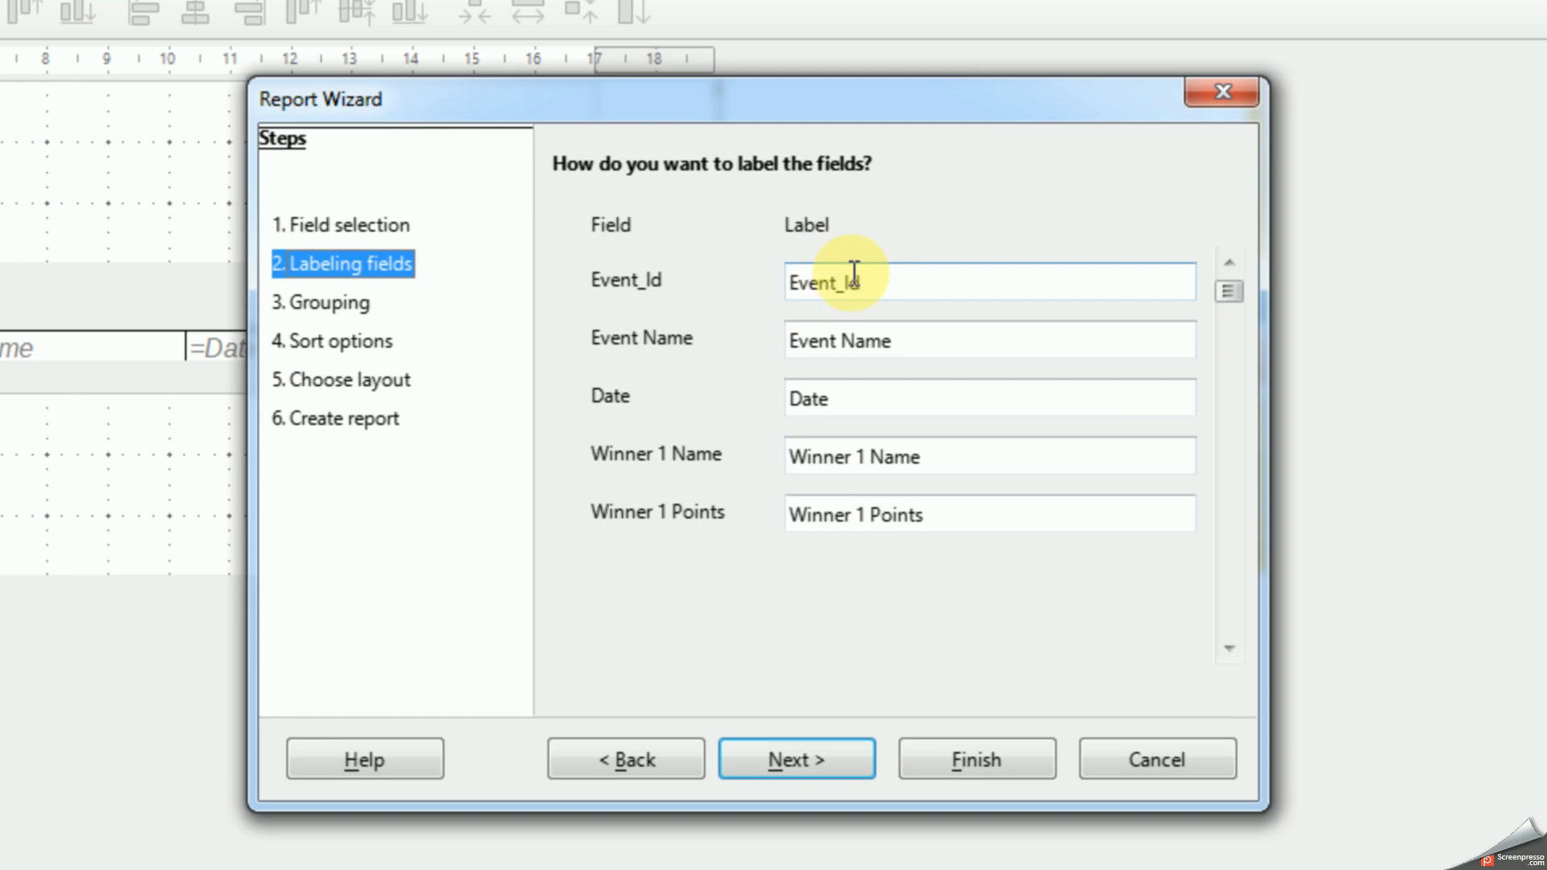
drag(890, 285, 722, 278)
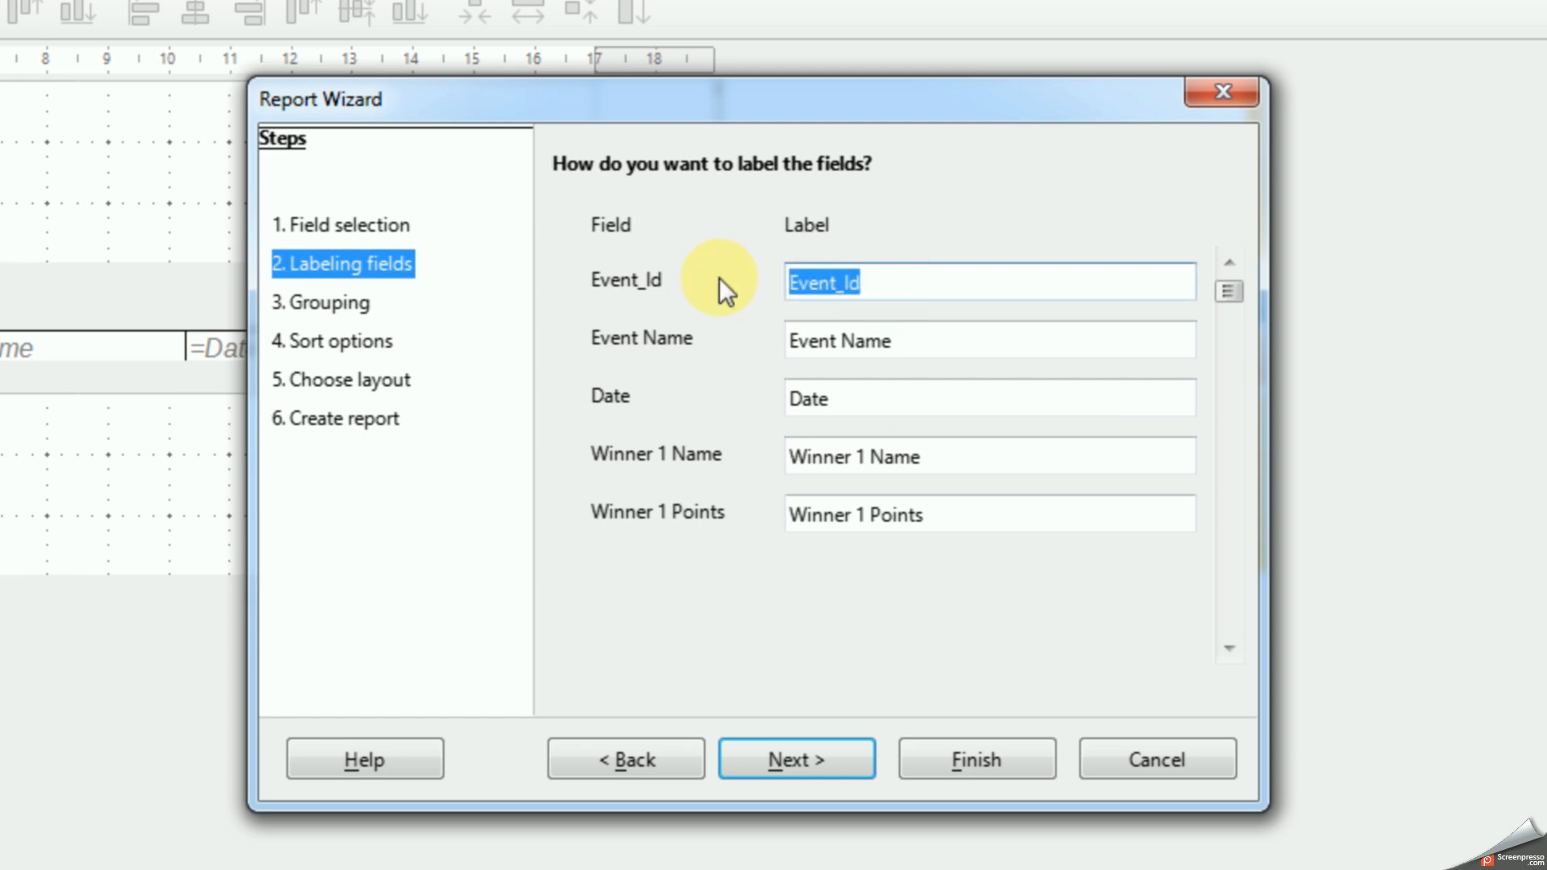
click(785, 748)
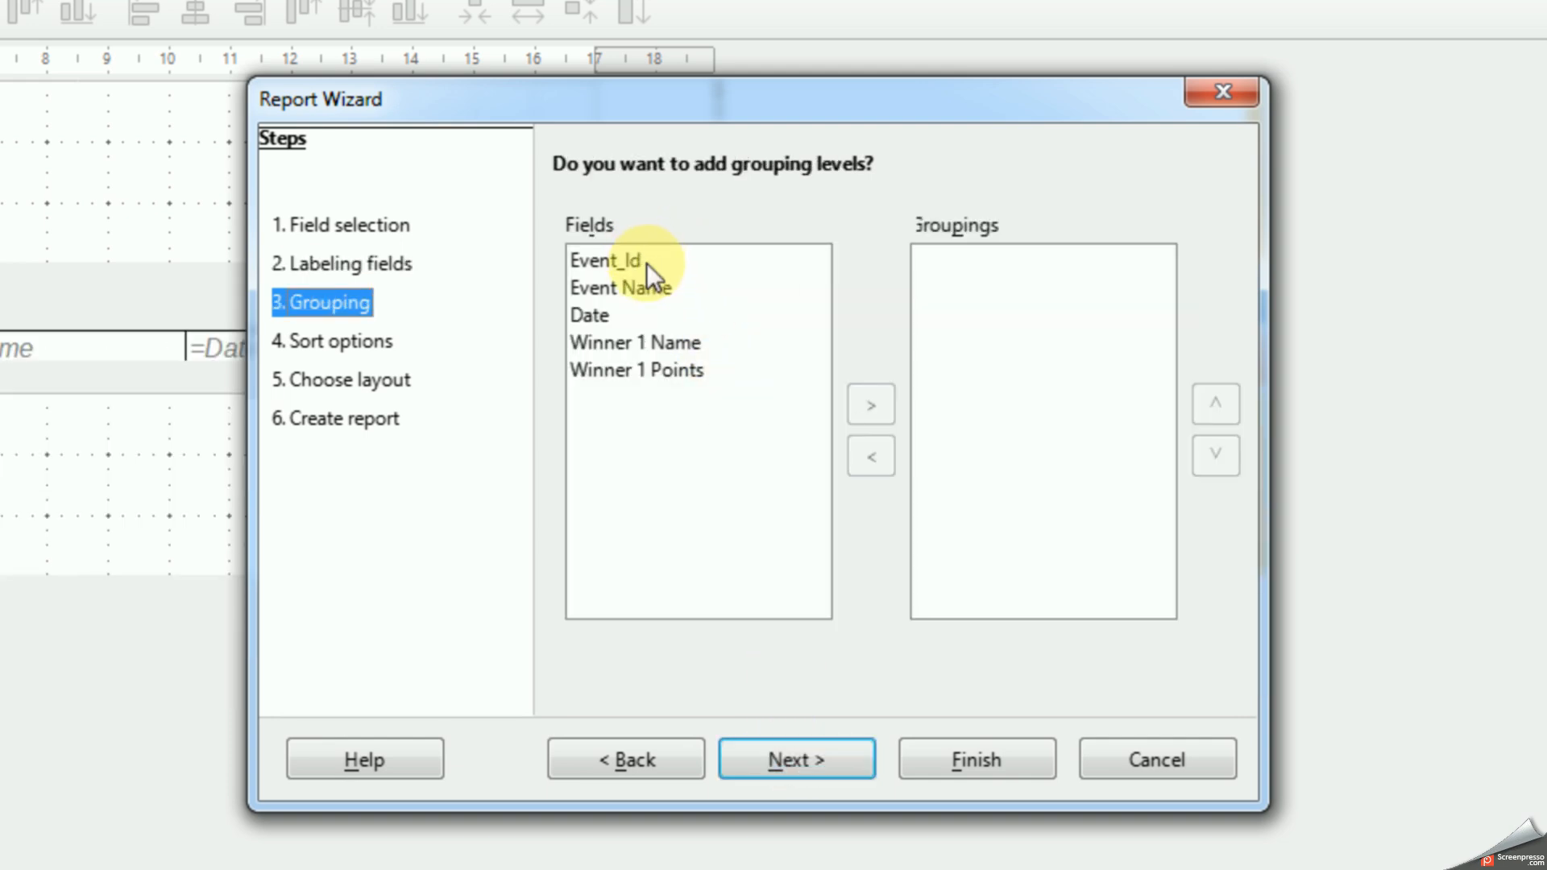
Step: Group the report records by Event Name and proceed to the sort options
click(636, 290)
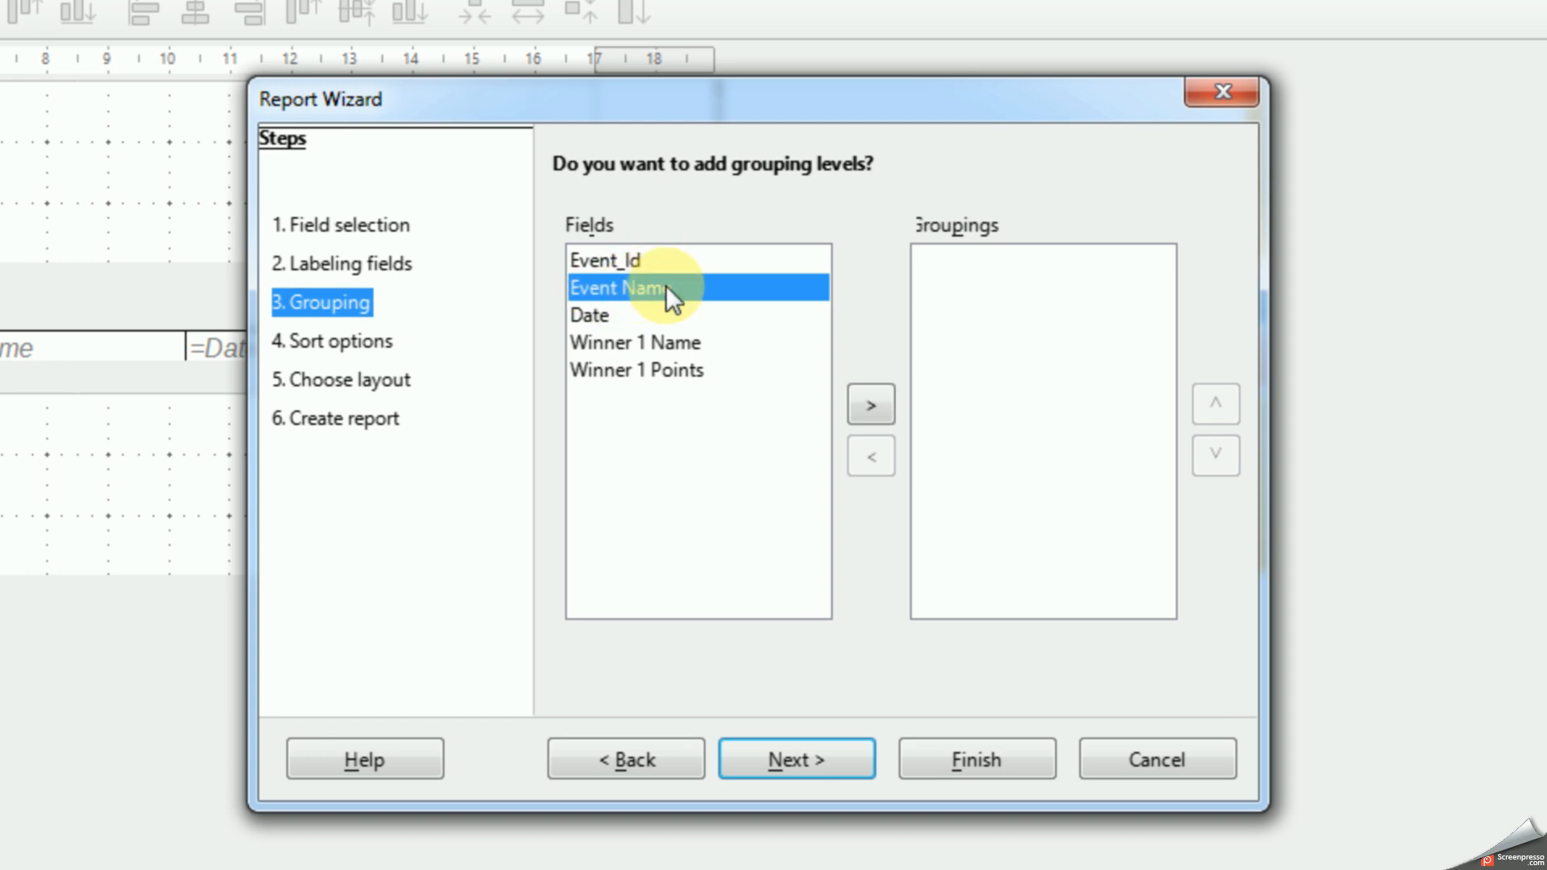
click(872, 408)
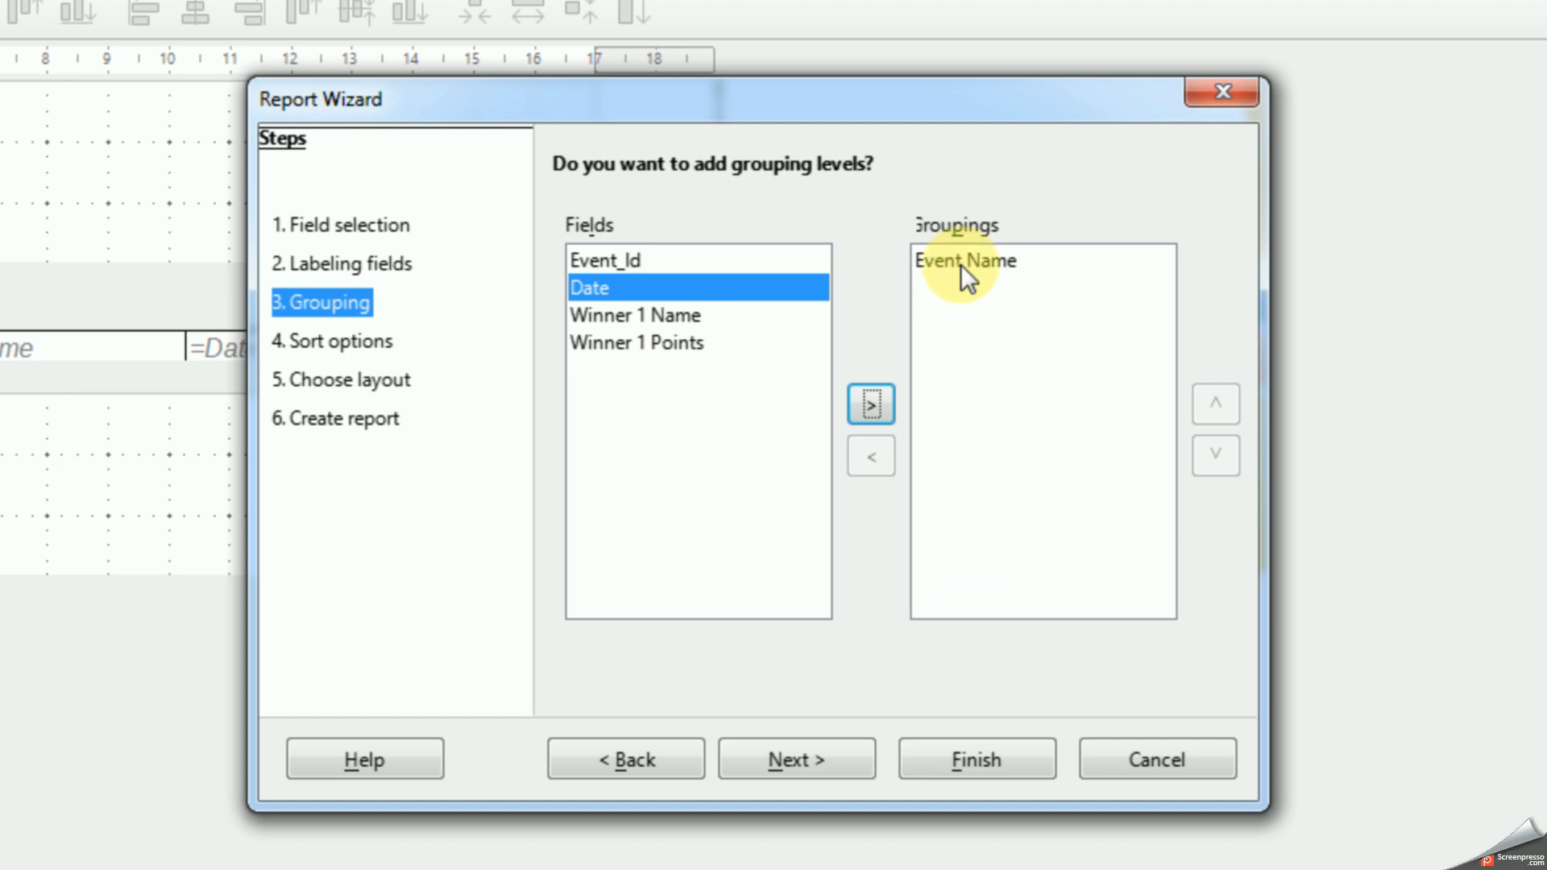
click(815, 760)
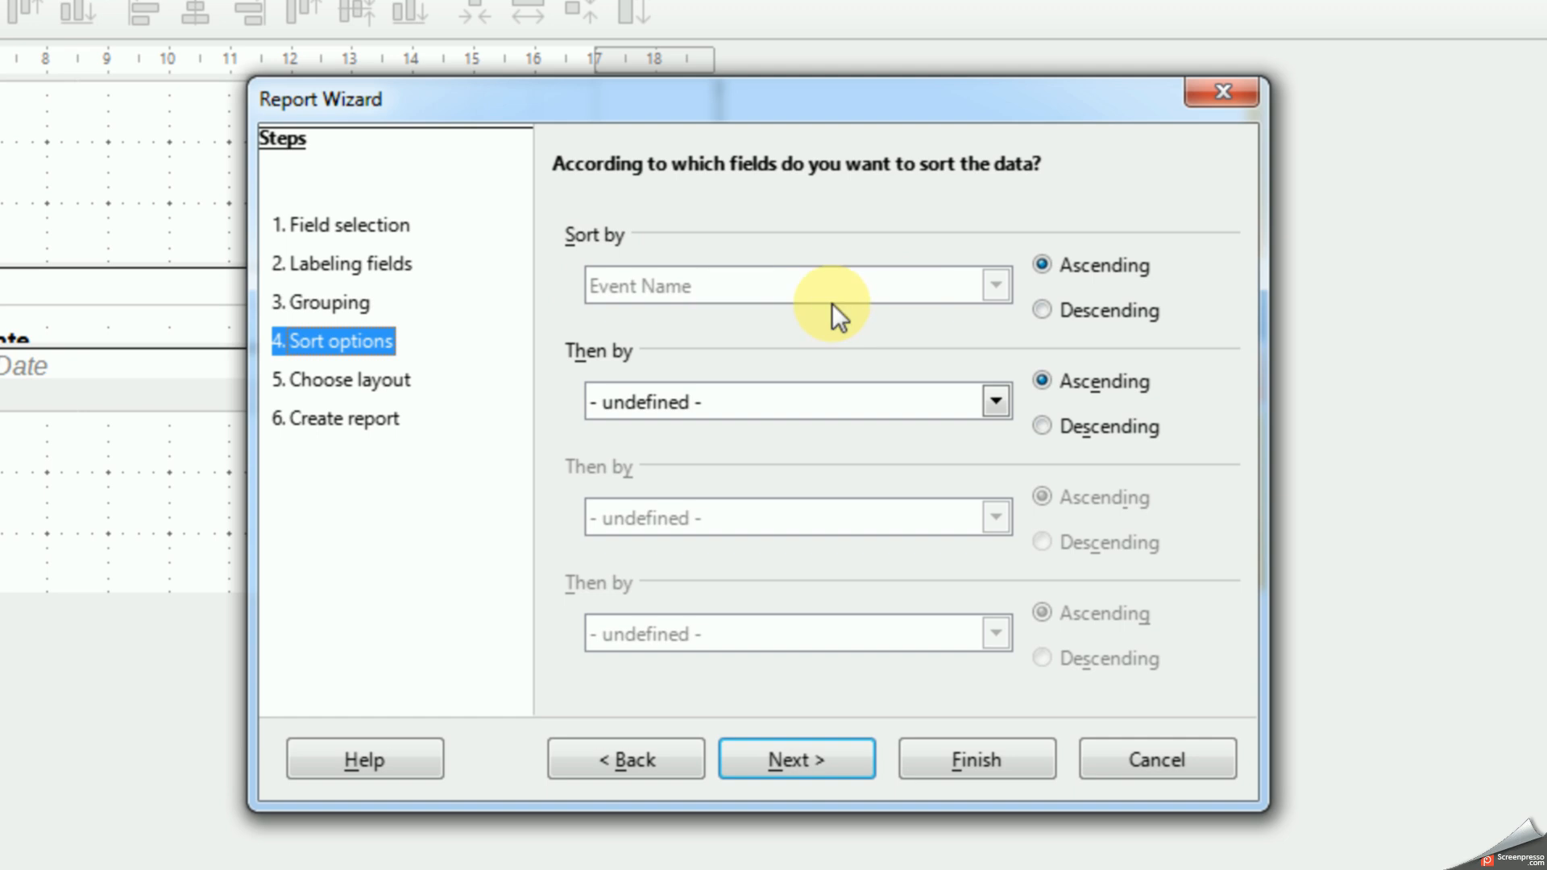
Step: Sort the report ascending by Event Name and then by Winner 1 Name, and proceed to the layout options
click(1040, 311)
click(1045, 267)
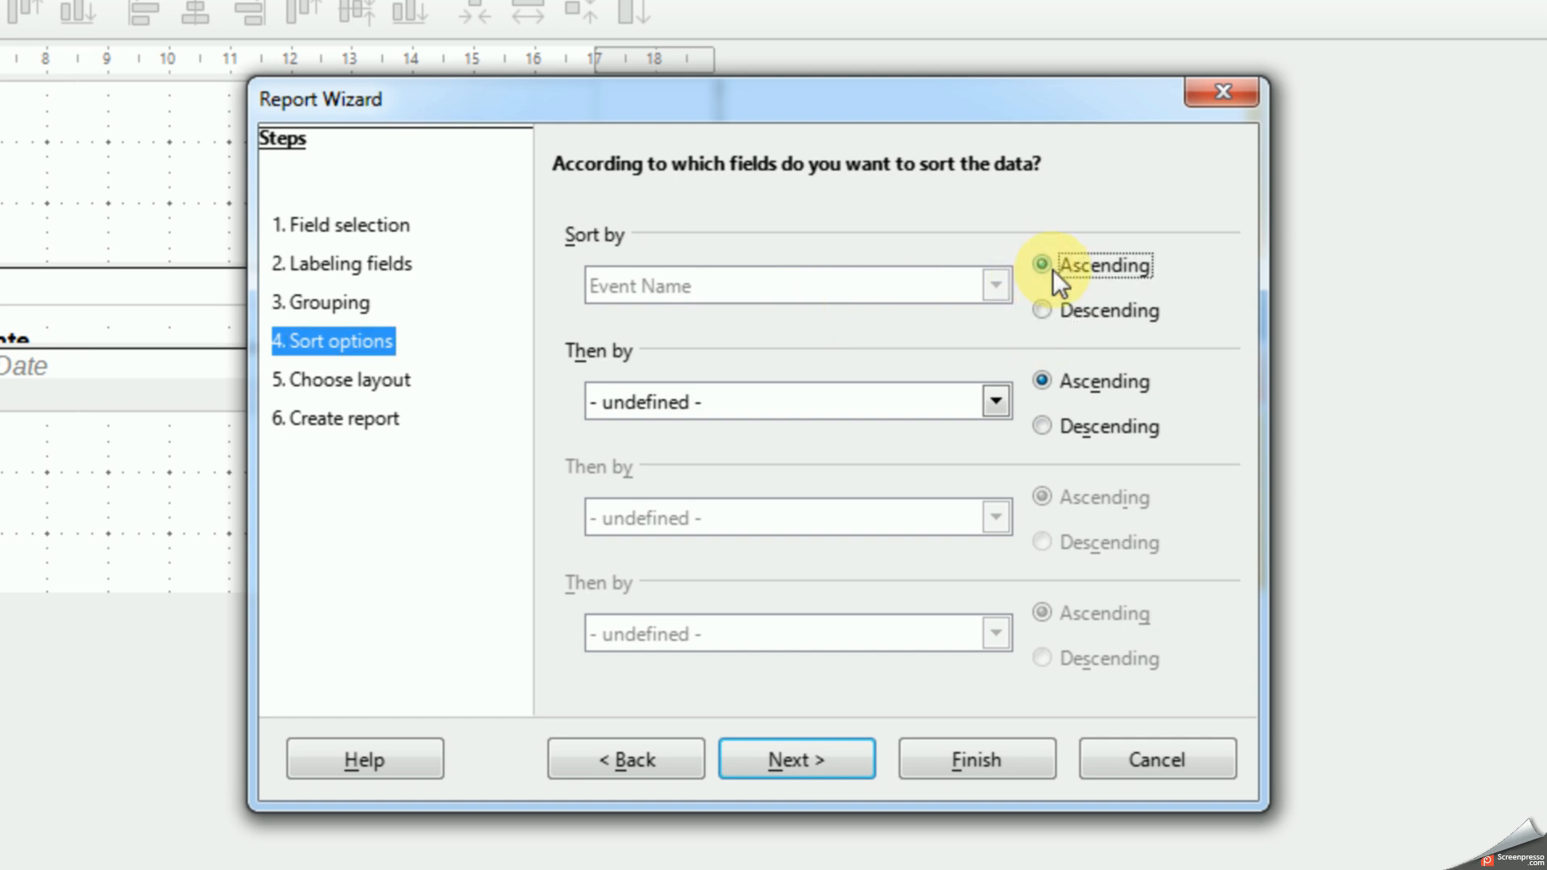
click(717, 405)
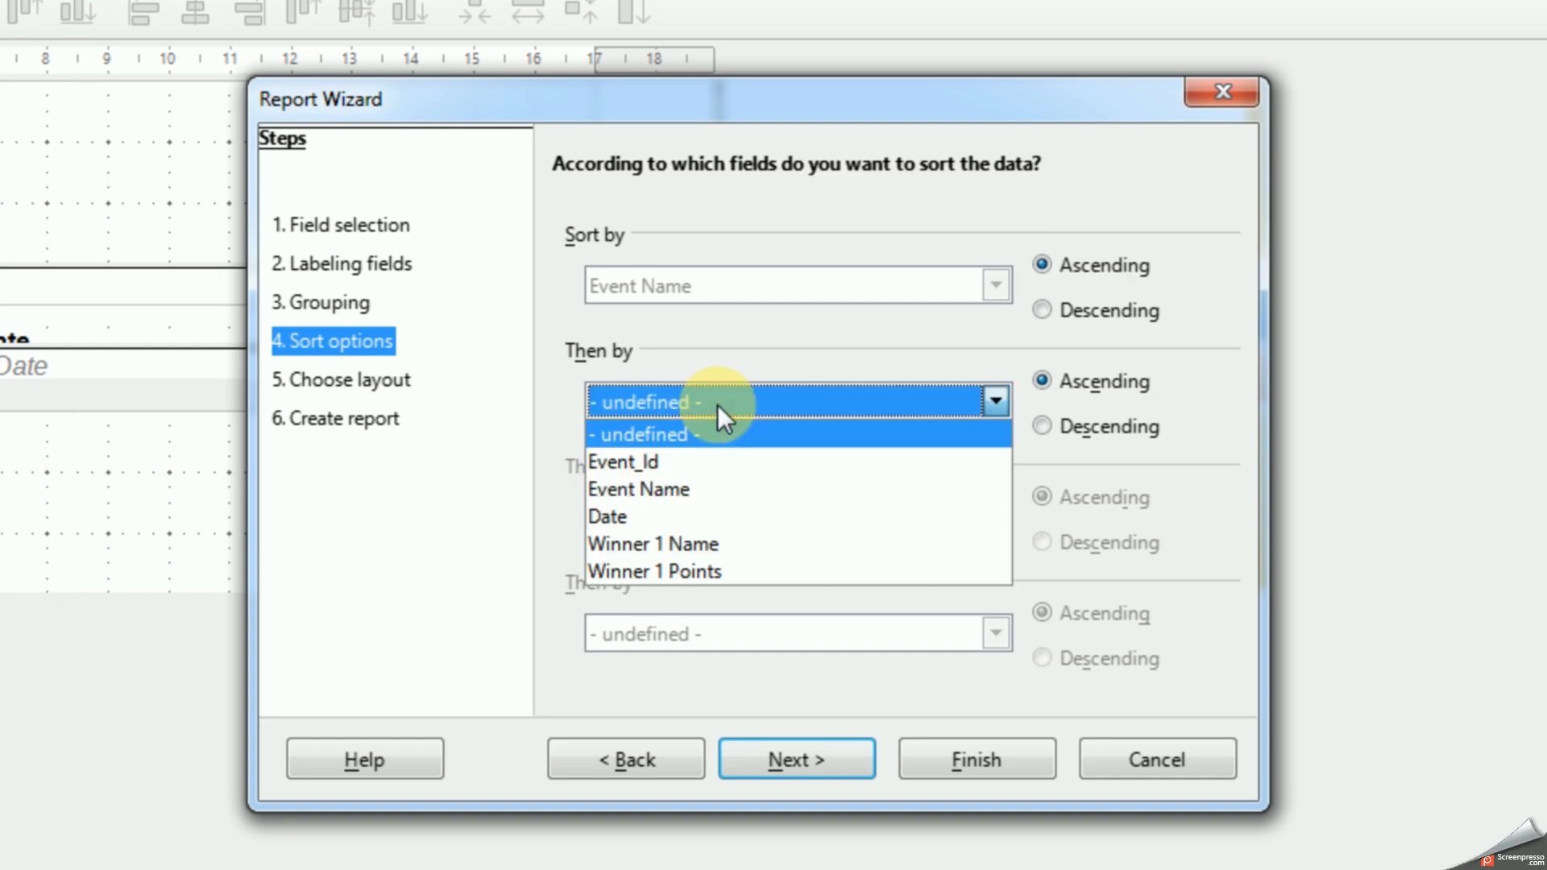
click(681, 547)
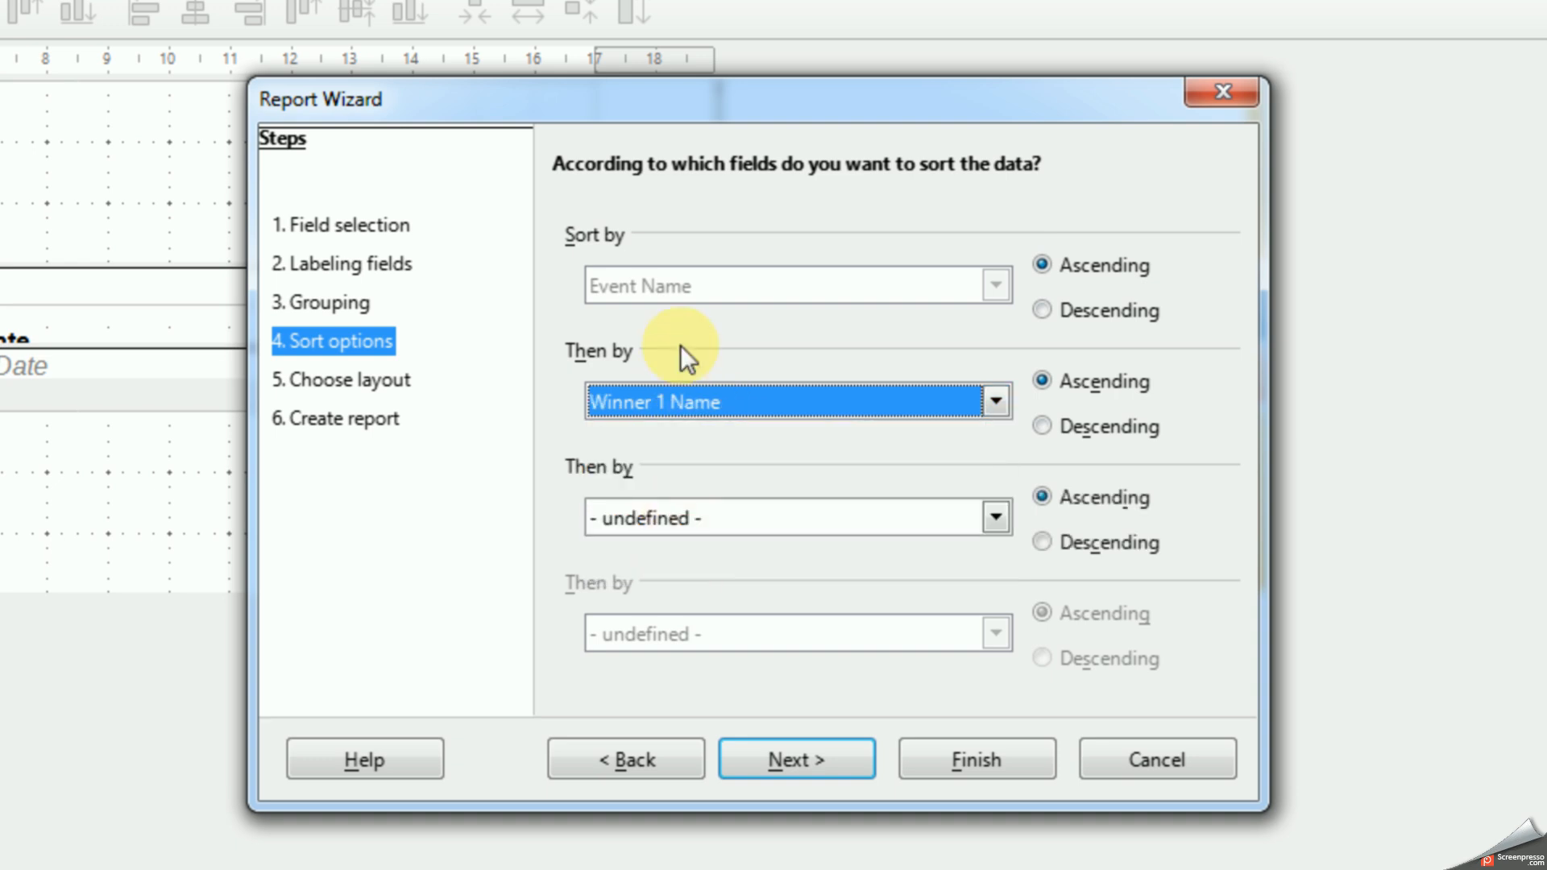
click(794, 754)
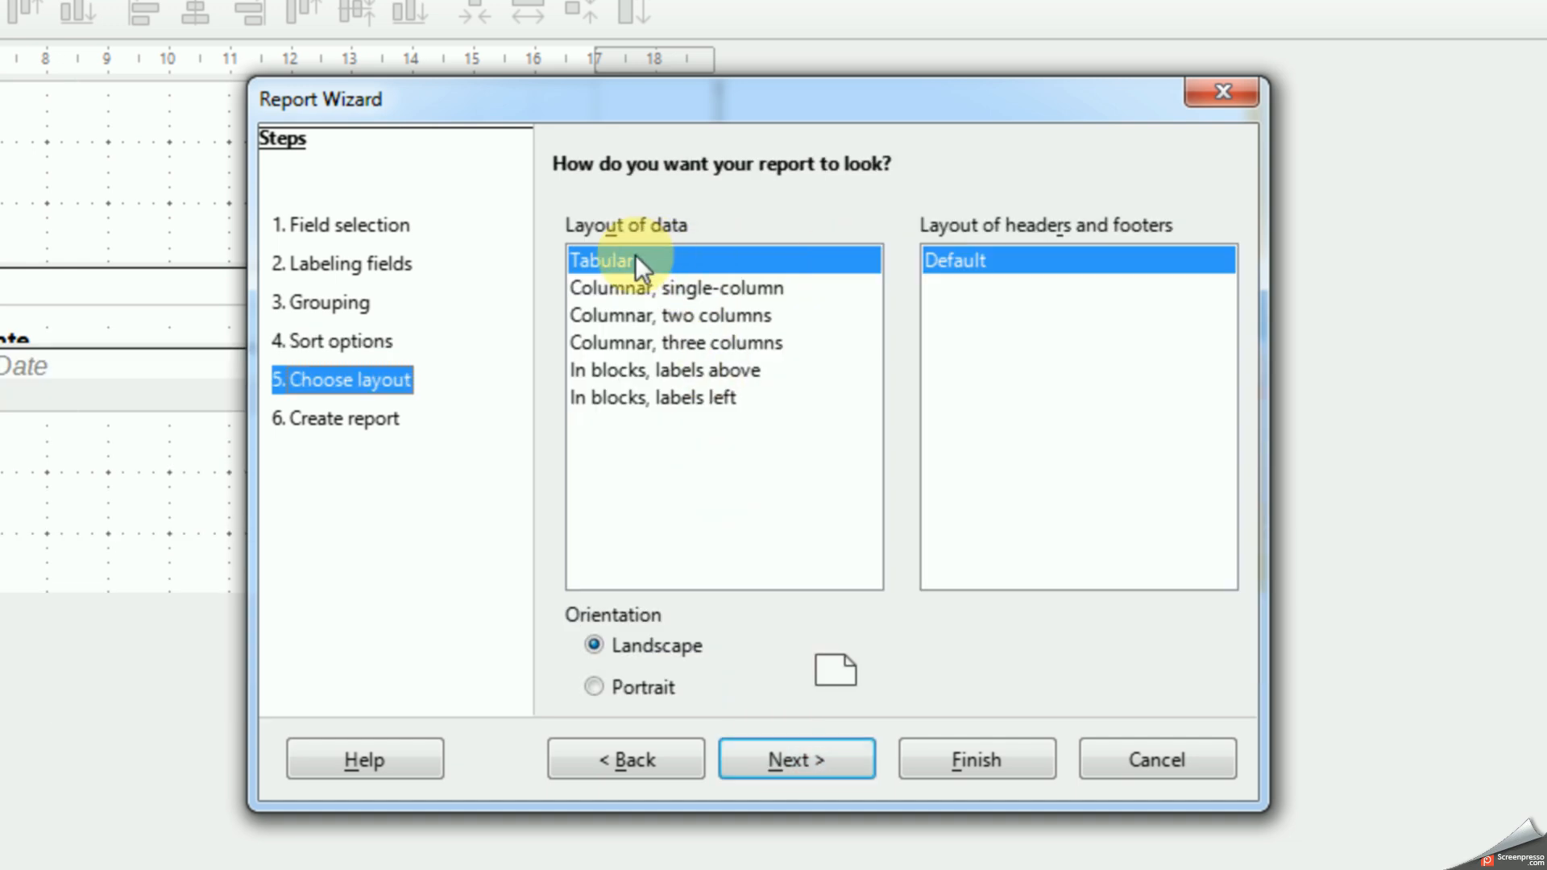
Step: Keep the tabular landscape layout and create the dynamic report right away with the title Events_Reports
click(800, 759)
click(668, 258)
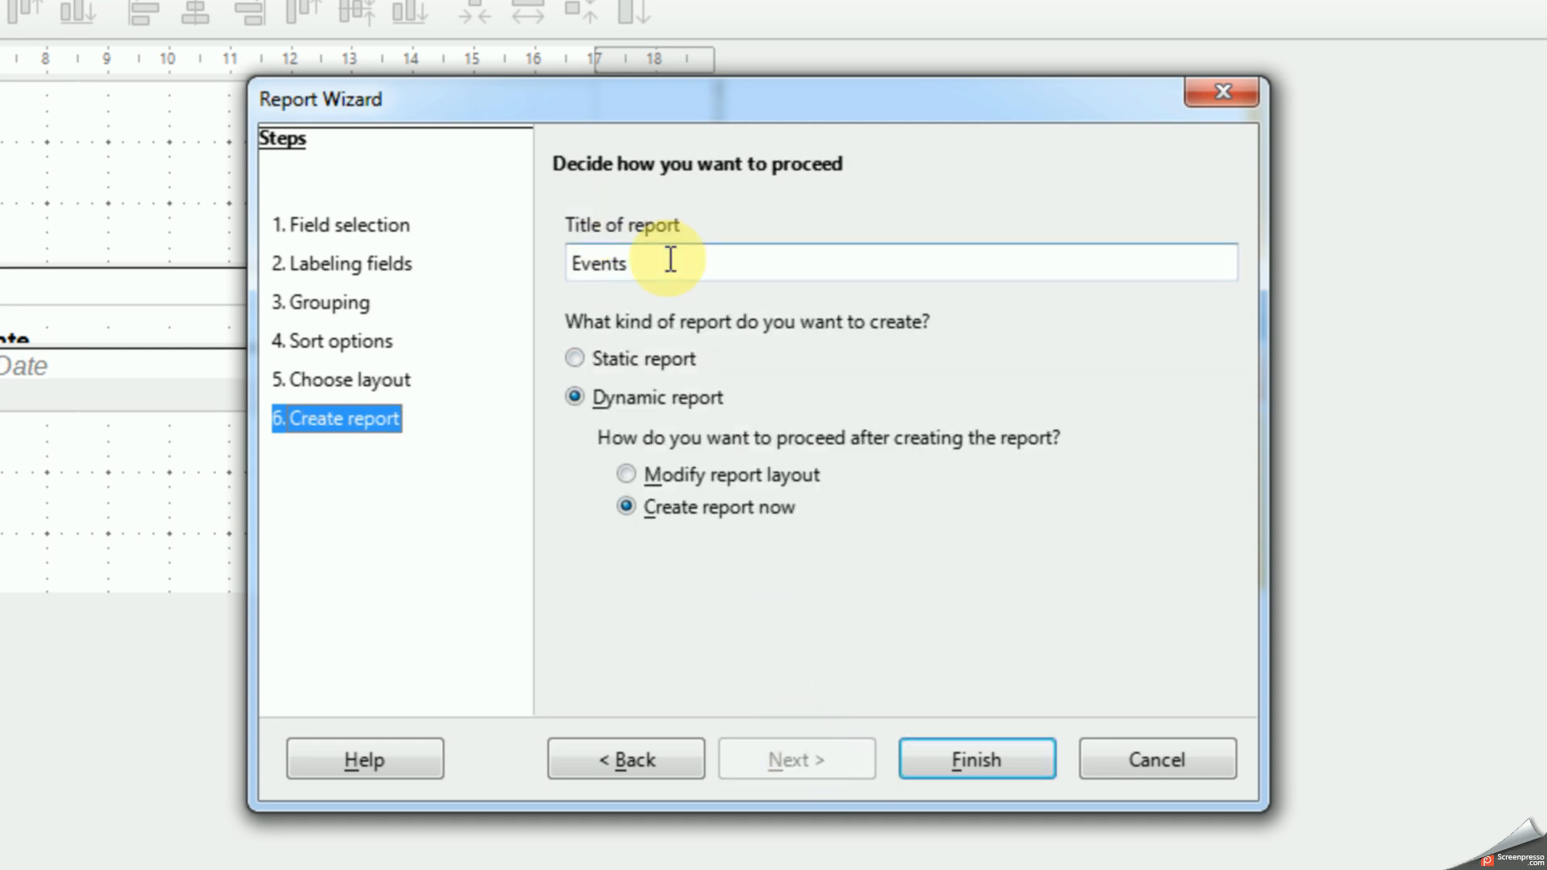
text(_)
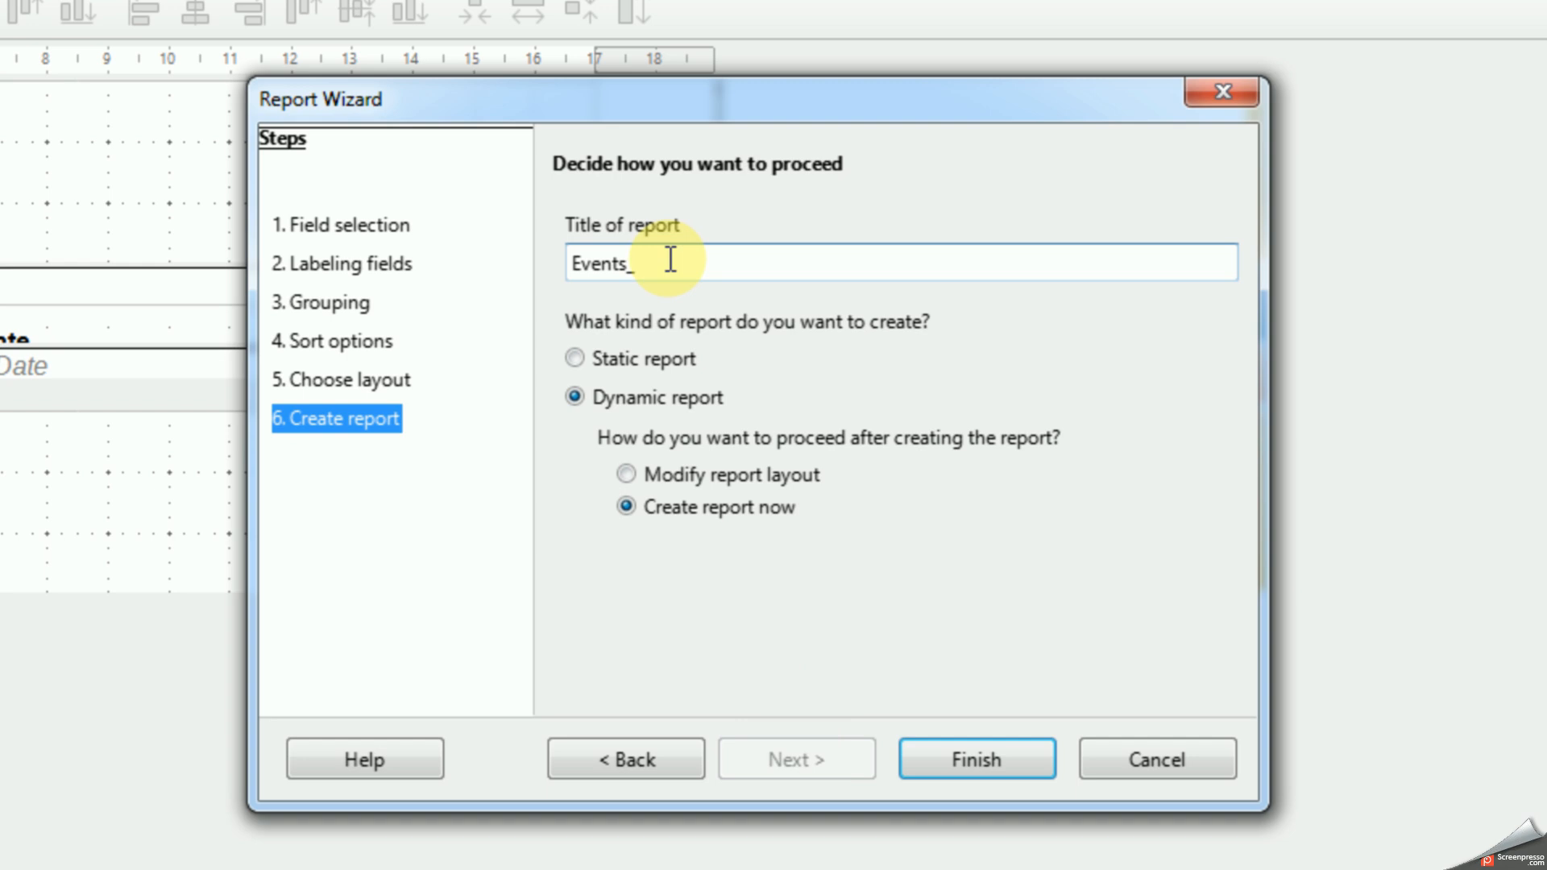
text(Reports)
click(959, 765)
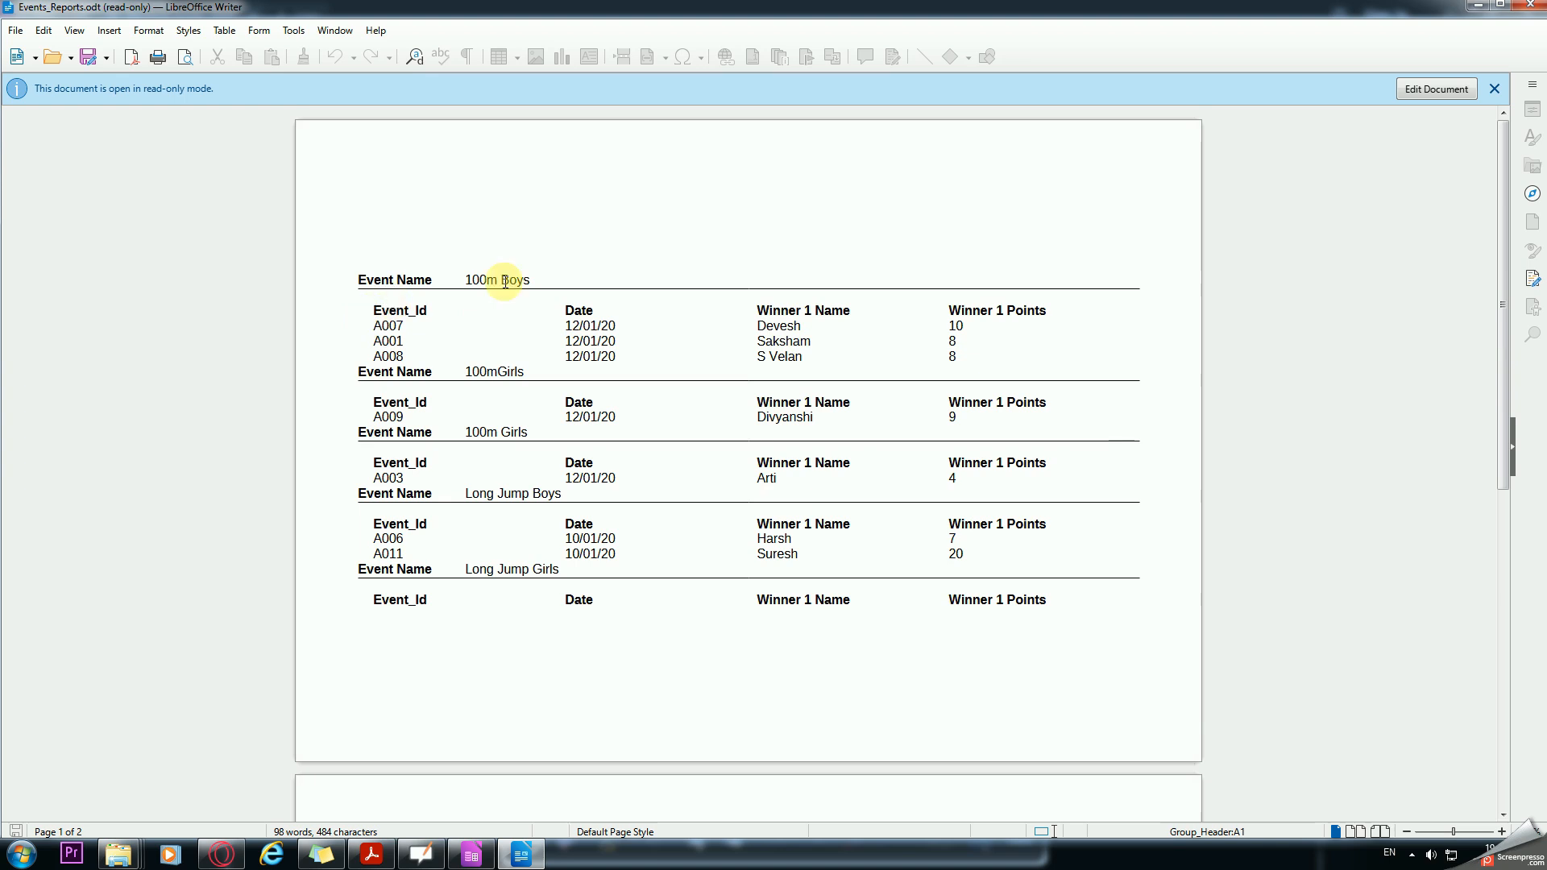
Step: Examine how the records are grouped across both report pages, comparing the 100mGirls and 100m Girls event name headings
scroll(504, 279, down, 2)
scroll(511, 277, down, 9)
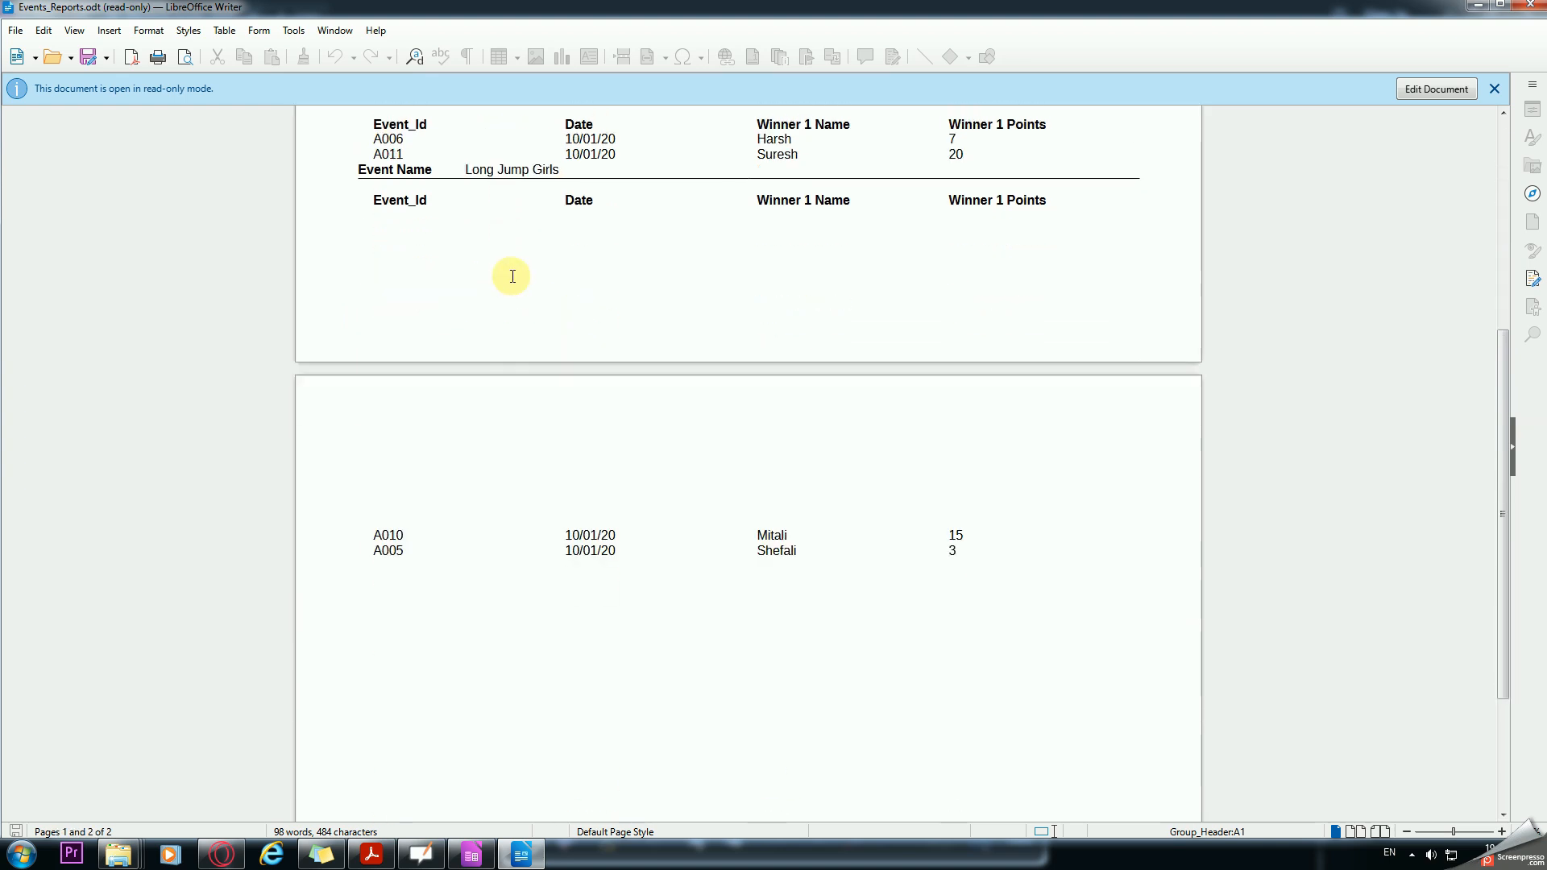
scroll(511, 276, up, 9)
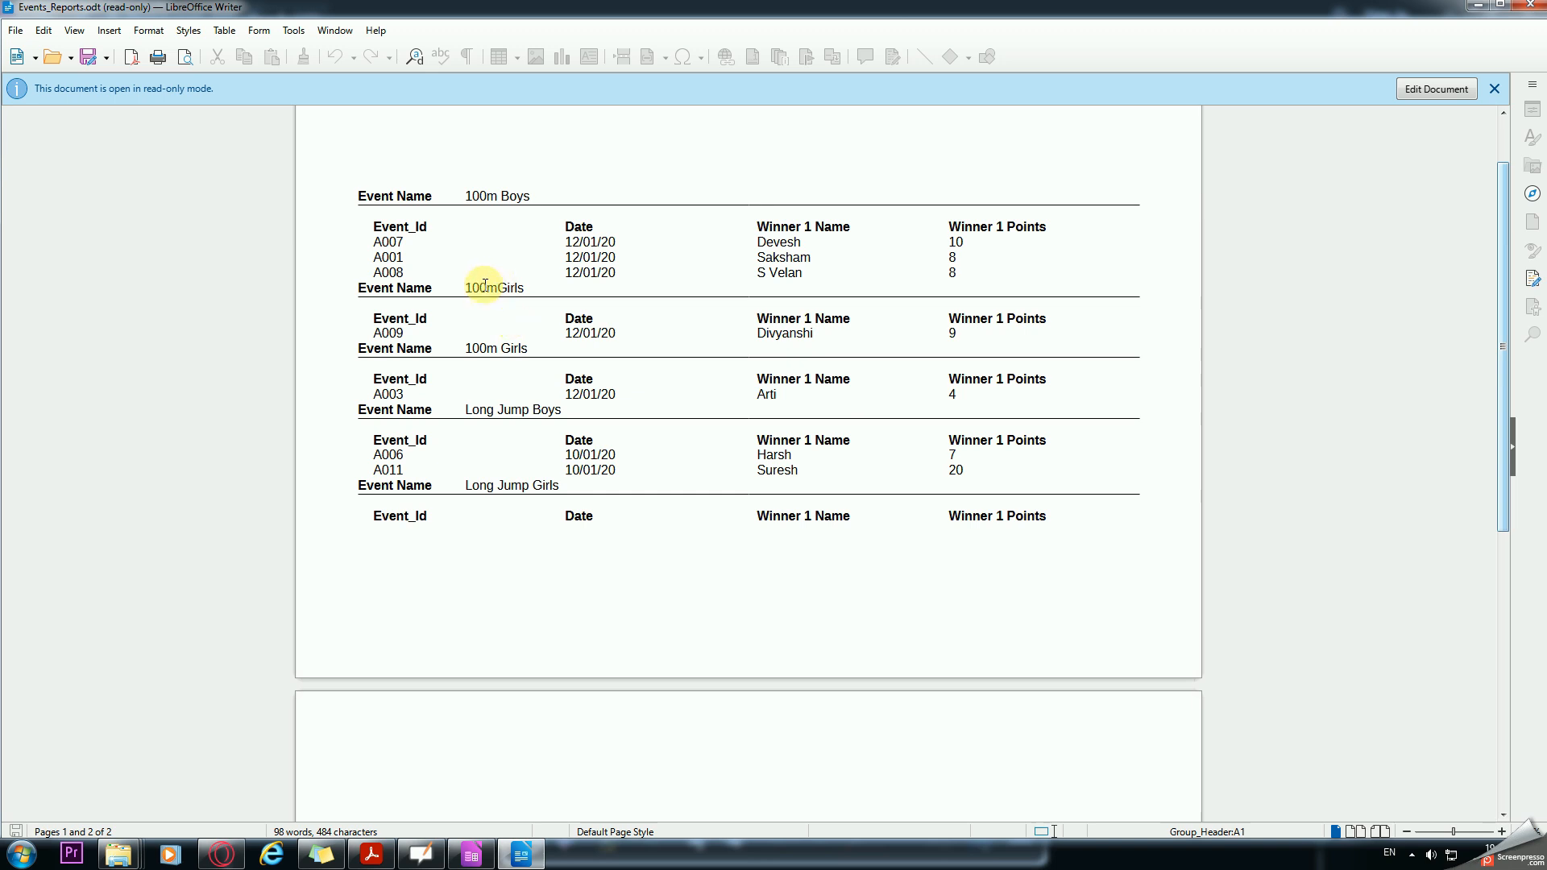
drag(463, 289, 517, 287)
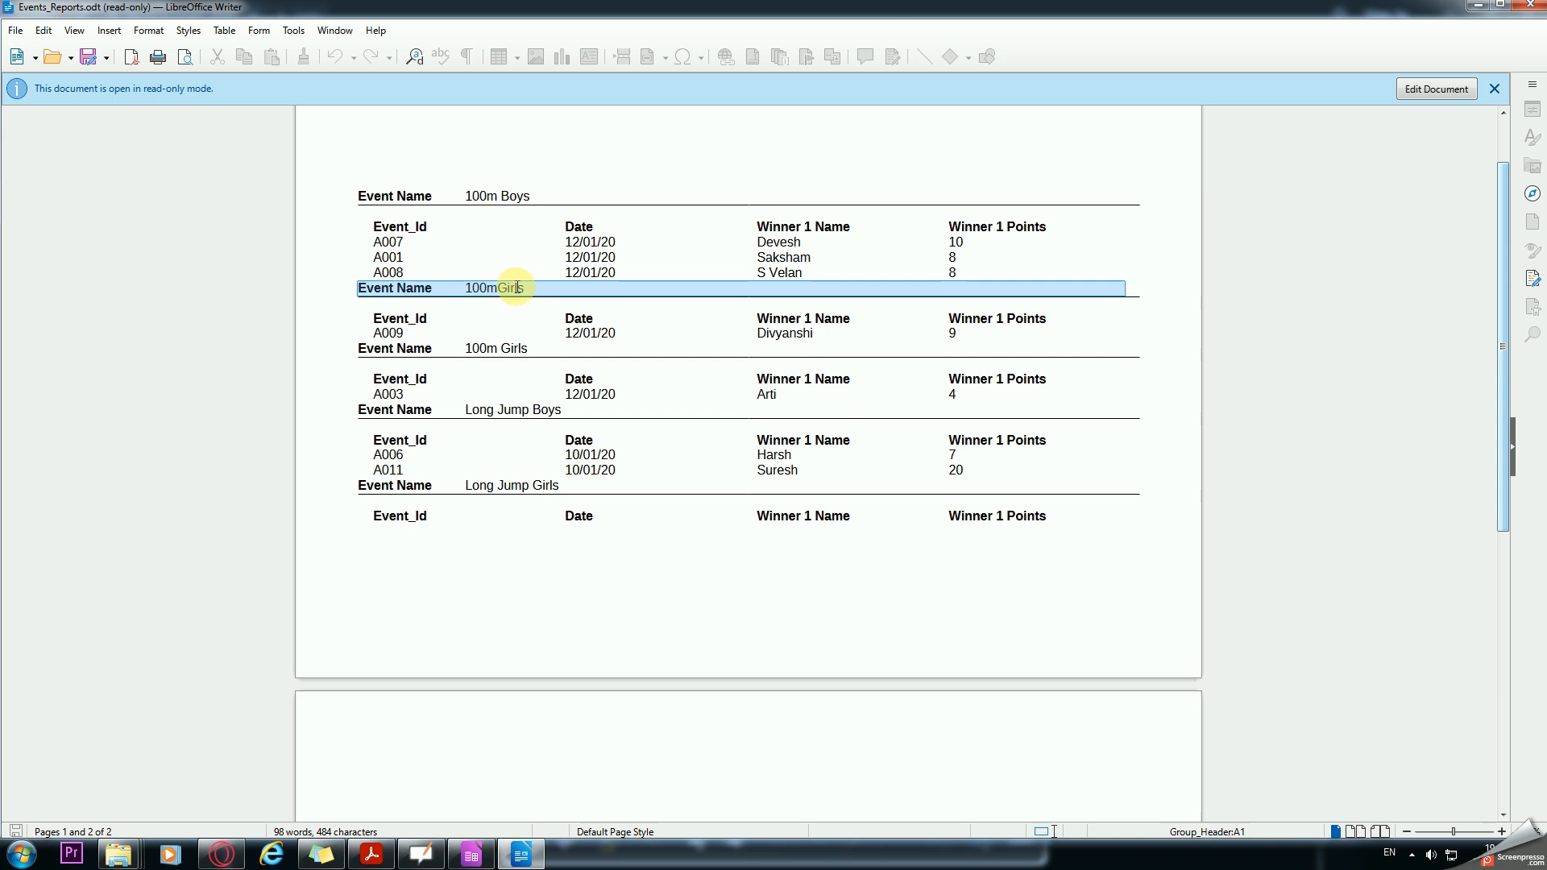
click(465, 349)
drag(464, 349, 538, 343)
click(522, 315)
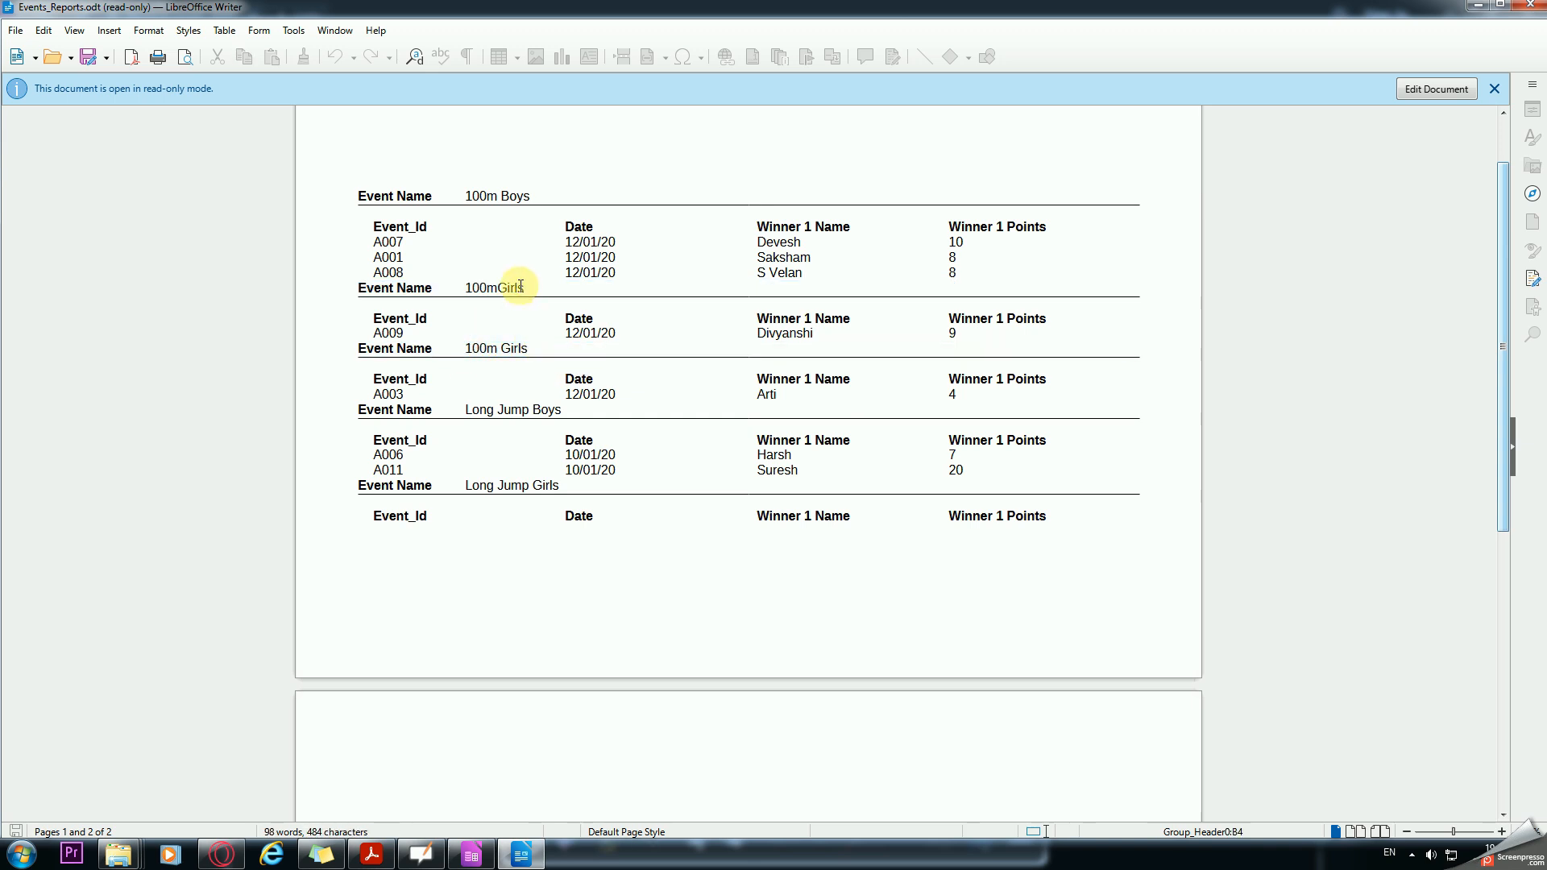
click(499, 349)
click(497, 286)
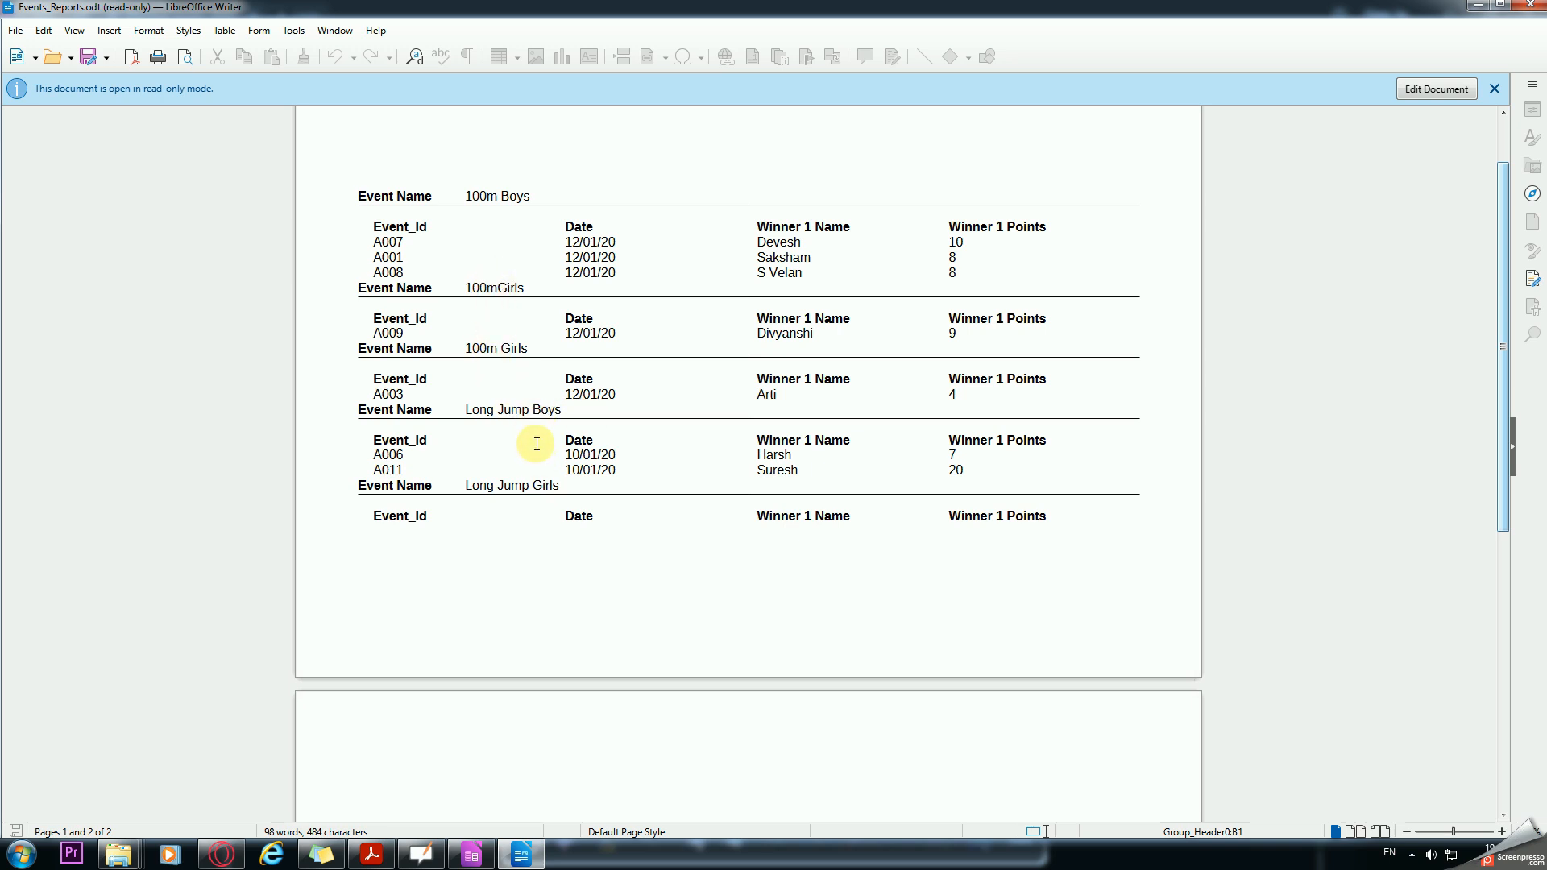
scroll(601, 466, down, 2)
scroll(598, 469, up, 2)
scroll(598, 470, up, 2)
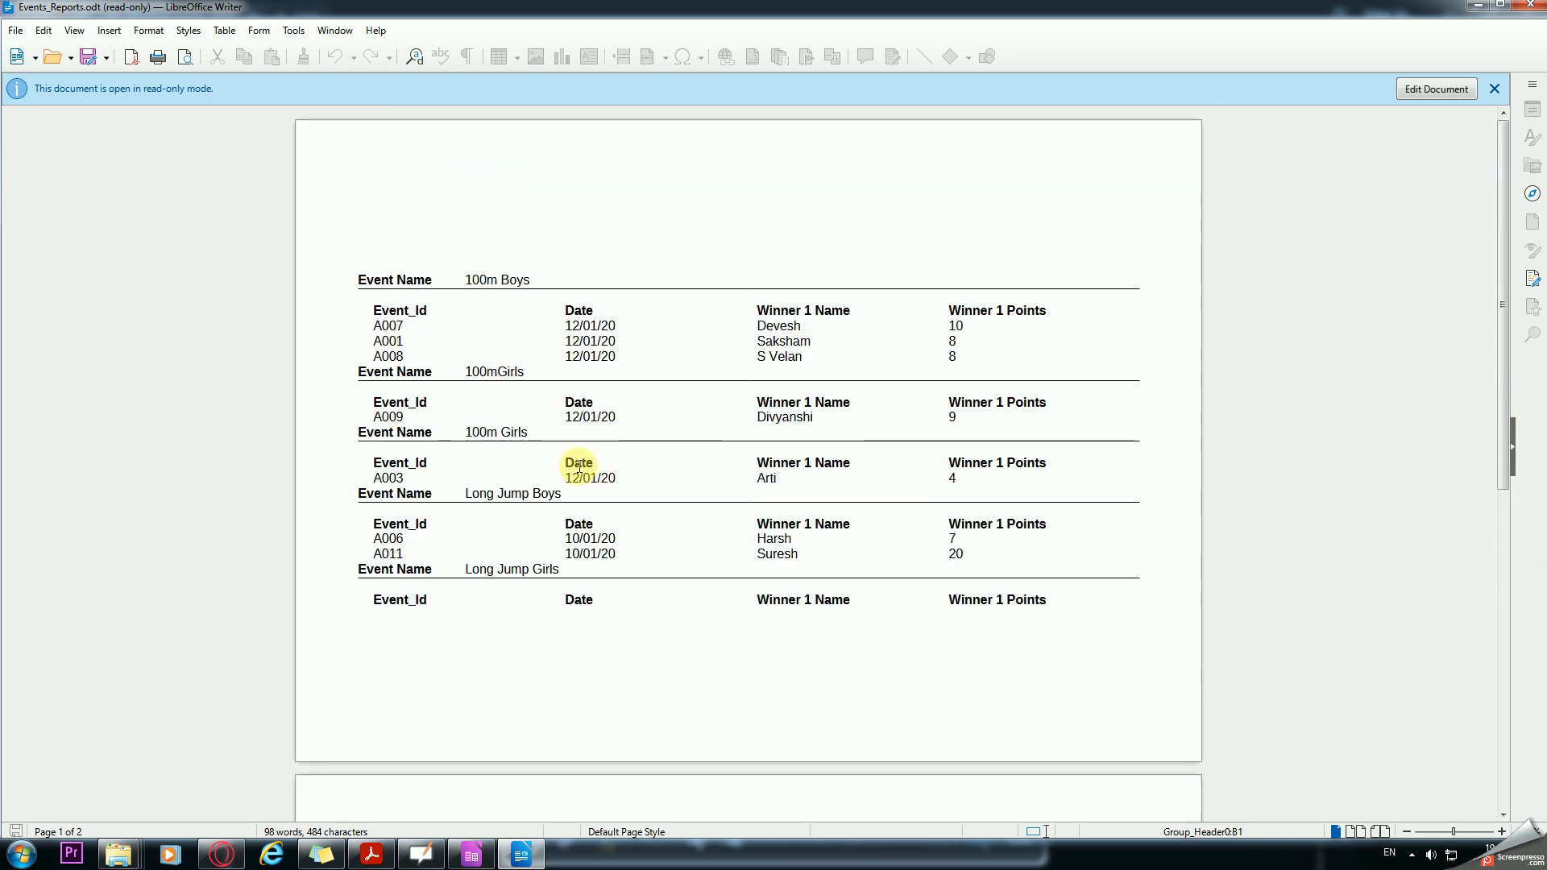
scroll(544, 418, down, 2)
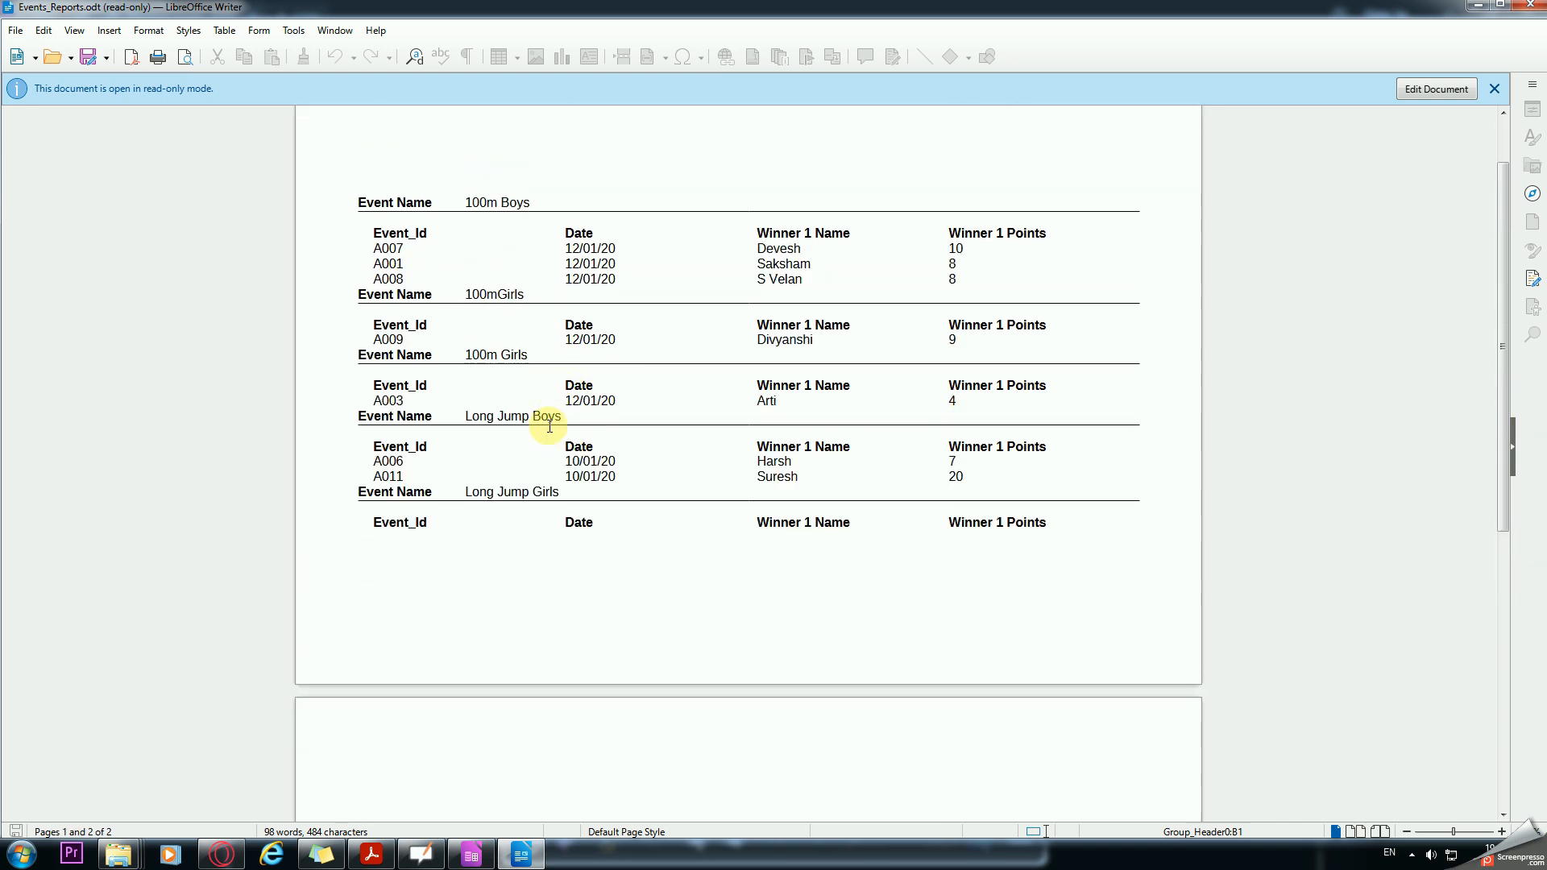